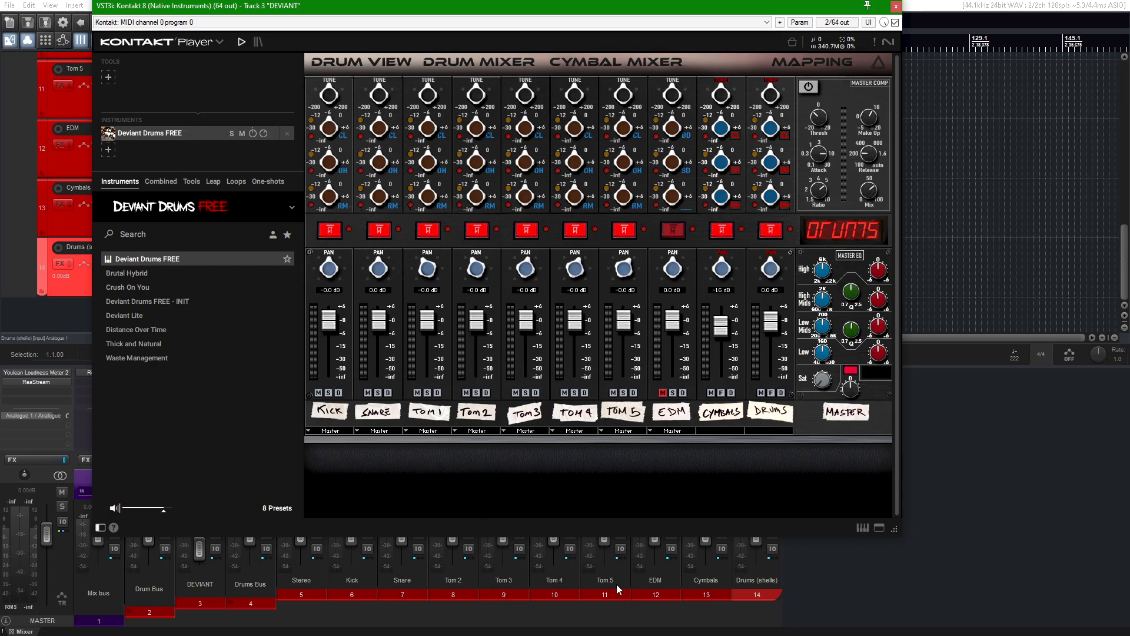
Unmute the EDM channel in the drum mixer, then look over the cymbal mixer's channels.
left_click(663, 393)
left_click(604, 63)
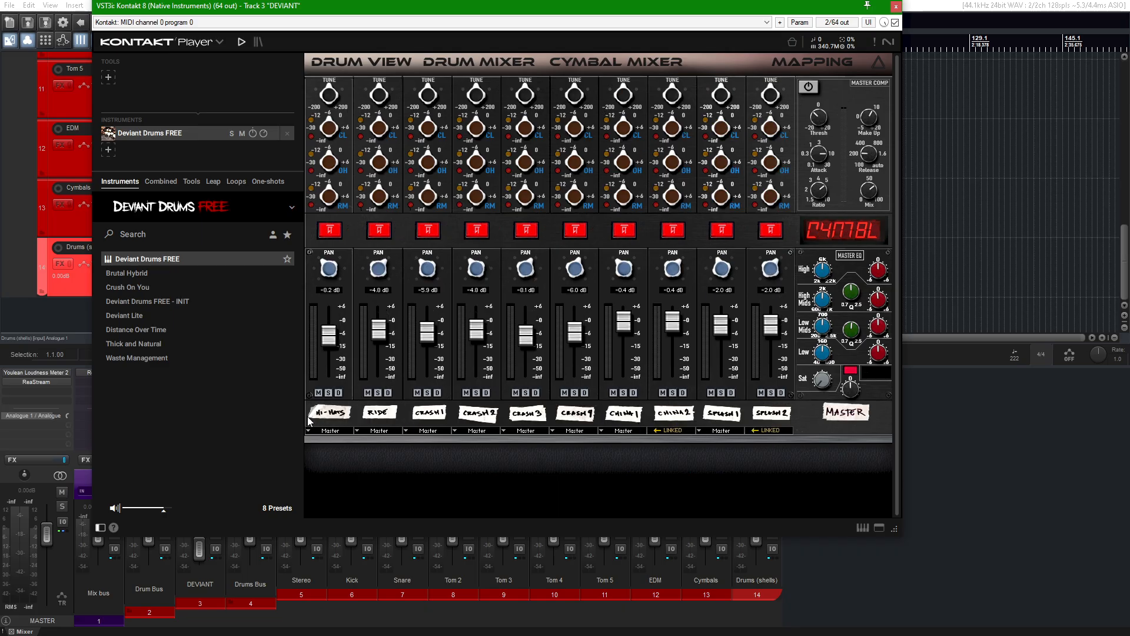
left_click(478, 63)
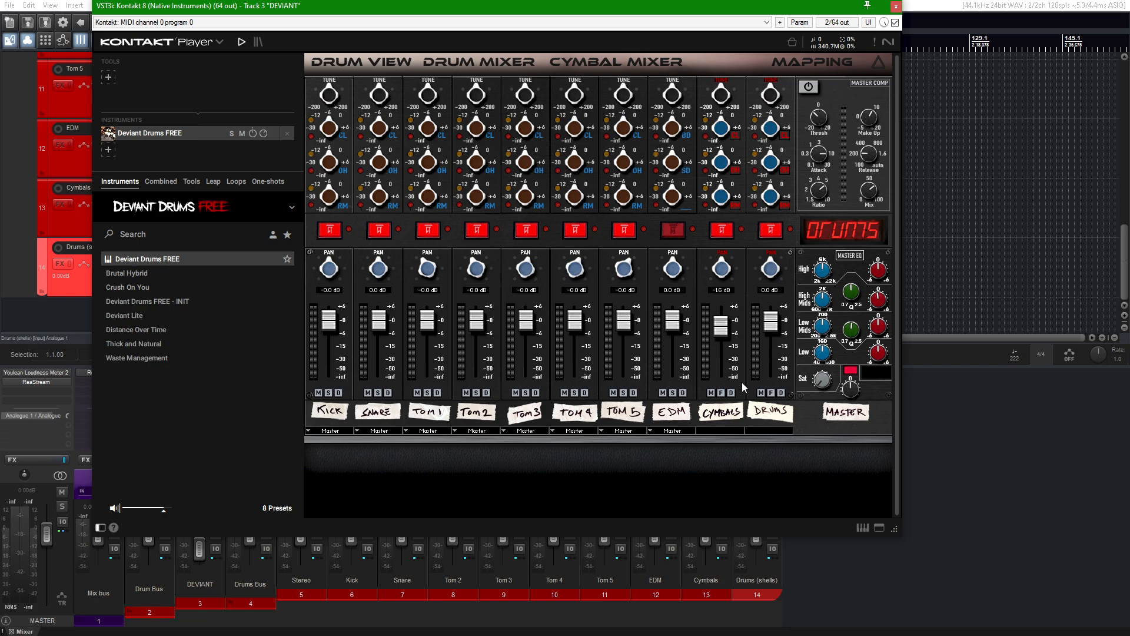
left_click_drag(612, 10, 616, 21)
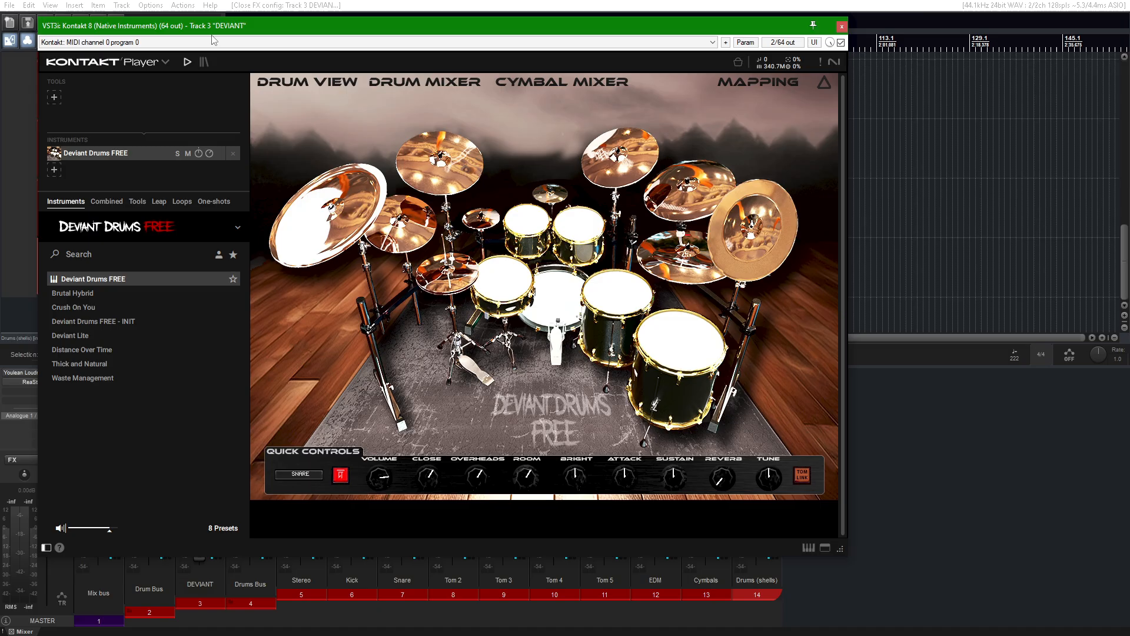
left_click_drag(304, 26, 404, 32)
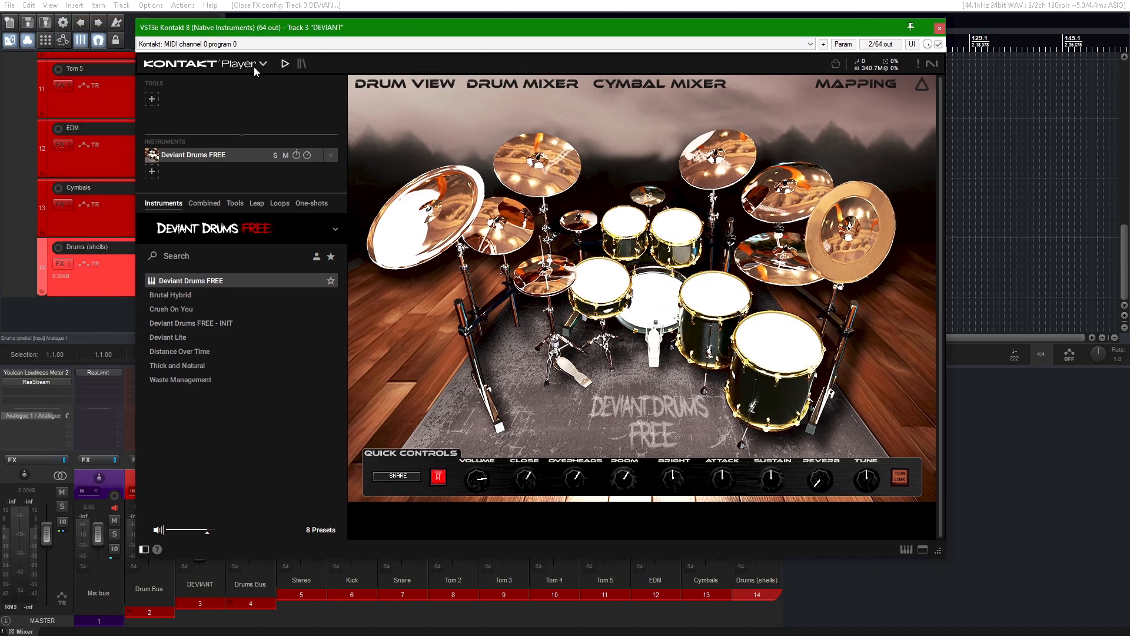
left_click(906, 549)
left_click(907, 550)
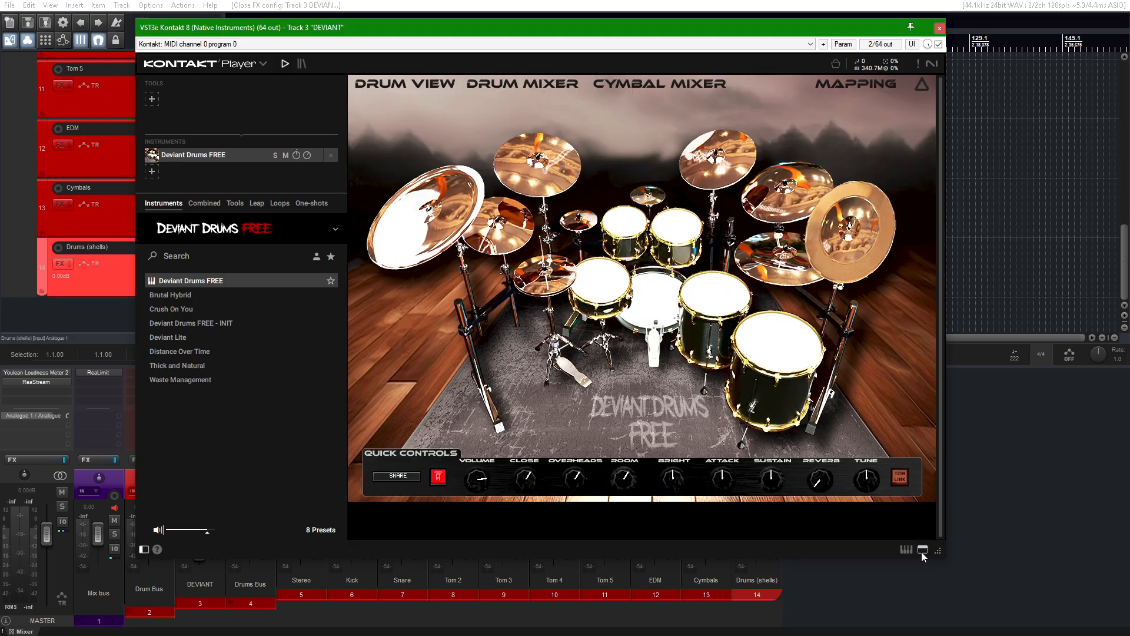
left_click(921, 550)
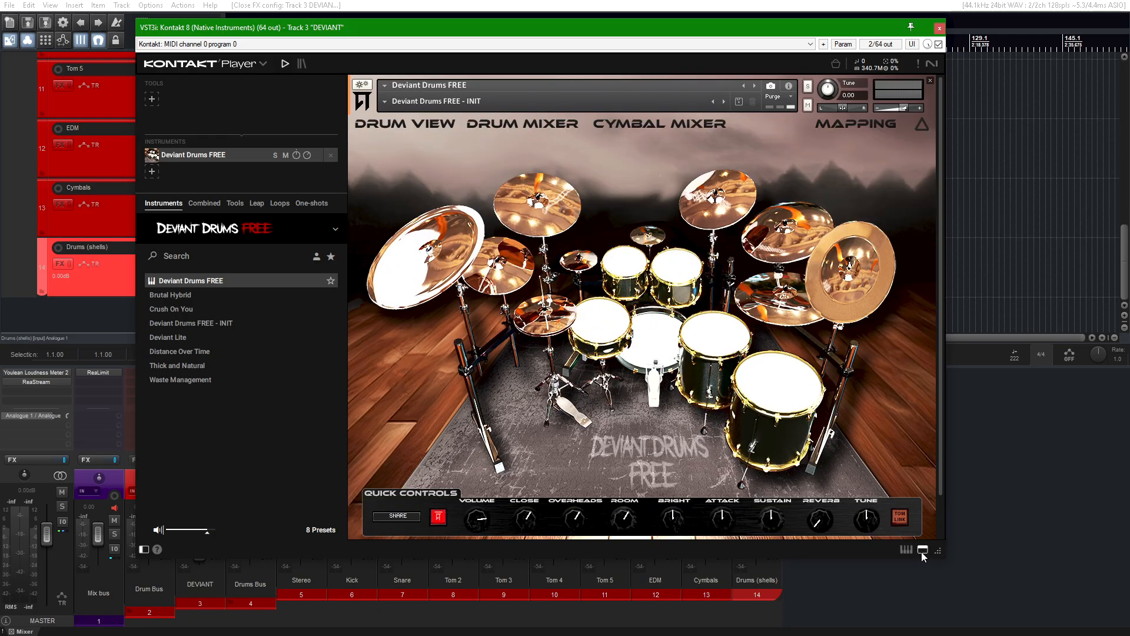
left_click(921, 551)
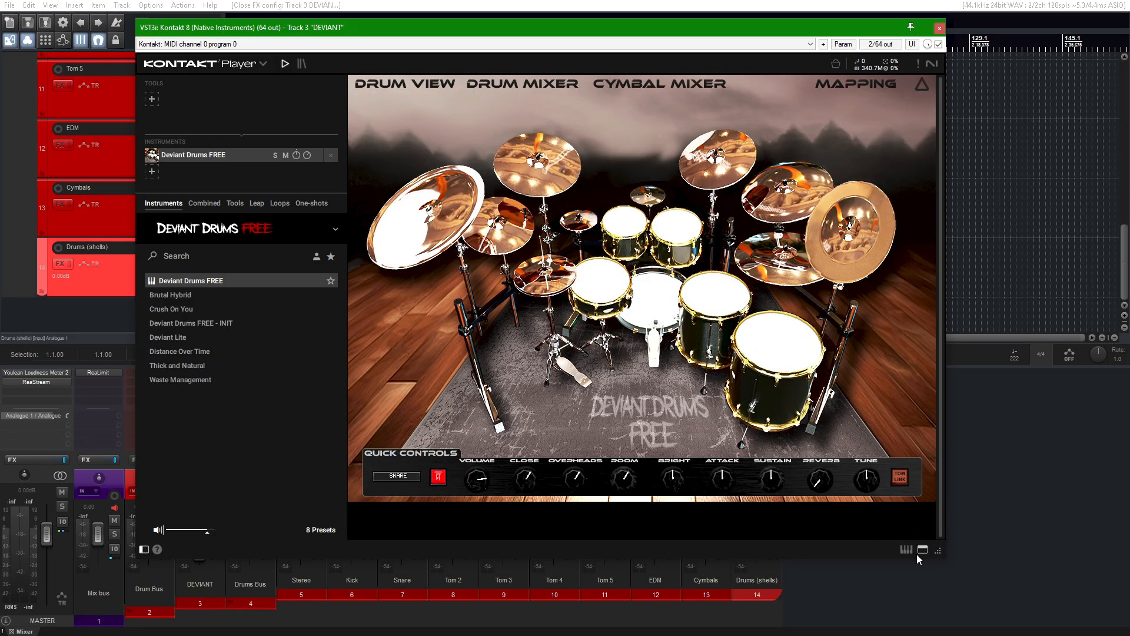
Switch Kontakt to Classic View and show the Outputs section below the Deviant Drums mixer.
left_click(204, 64)
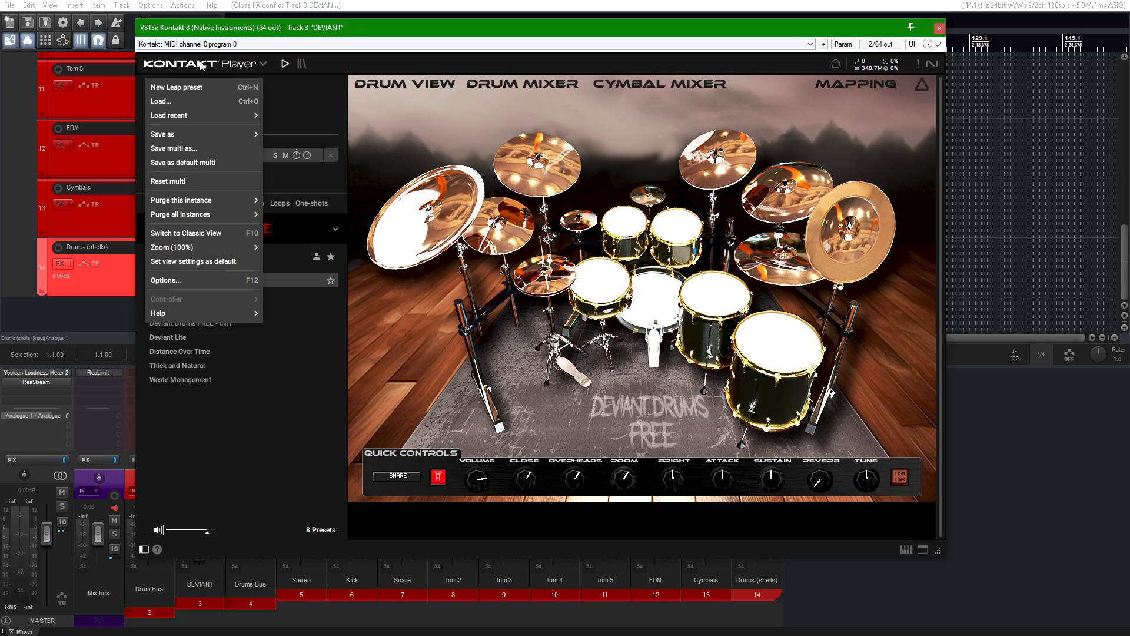
left_click(234, 227)
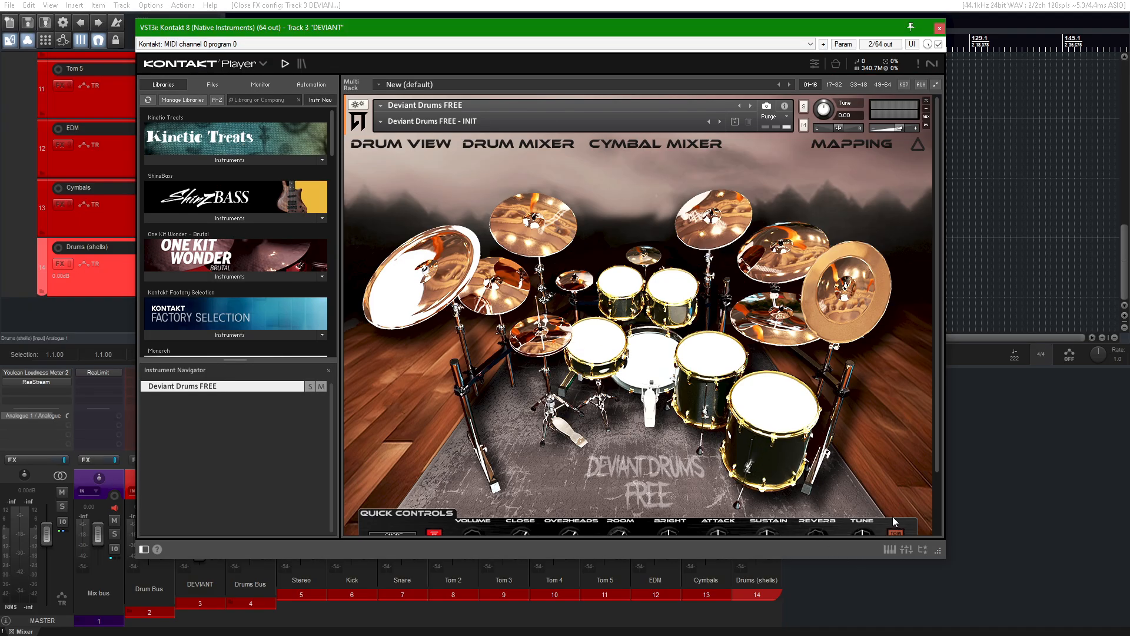
scroll(894, 518, "down", 2)
left_click(907, 549)
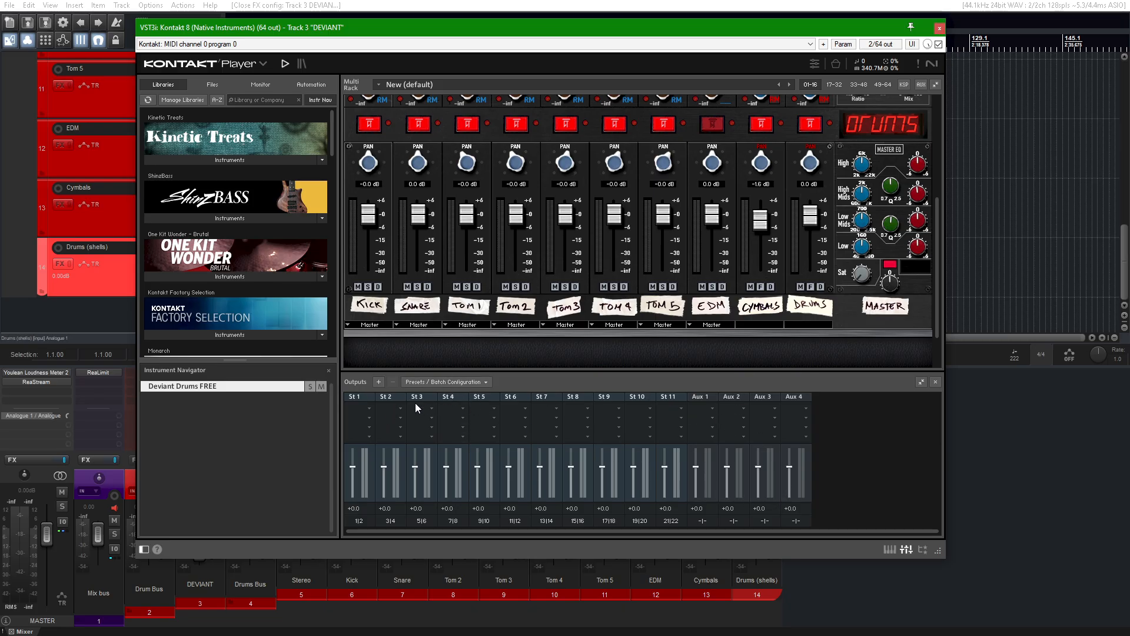
Load the user output preset Deviant Free Kontakt Routing and close the Outputs section.
left_click(379, 382)
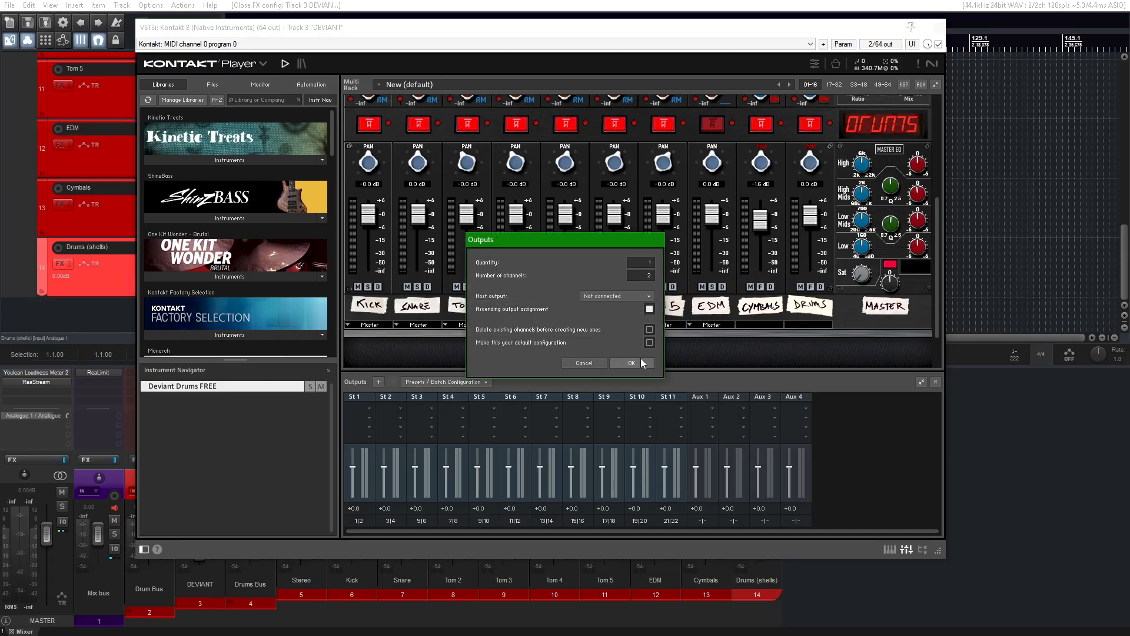
left_click(590, 364)
left_click(415, 382)
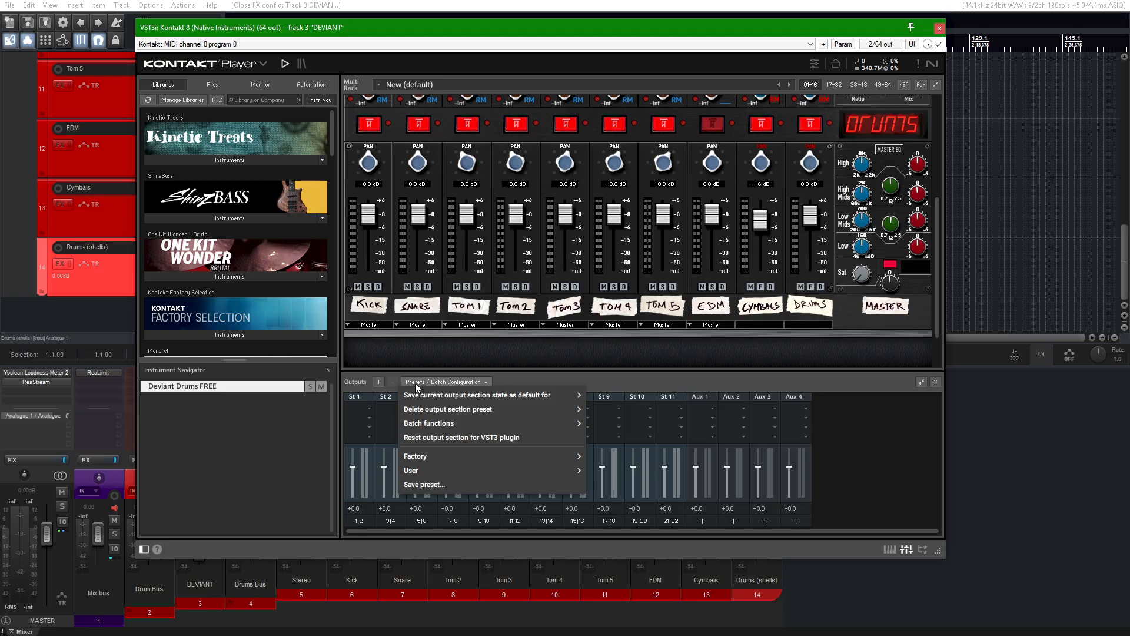
mouse_move(455, 471)
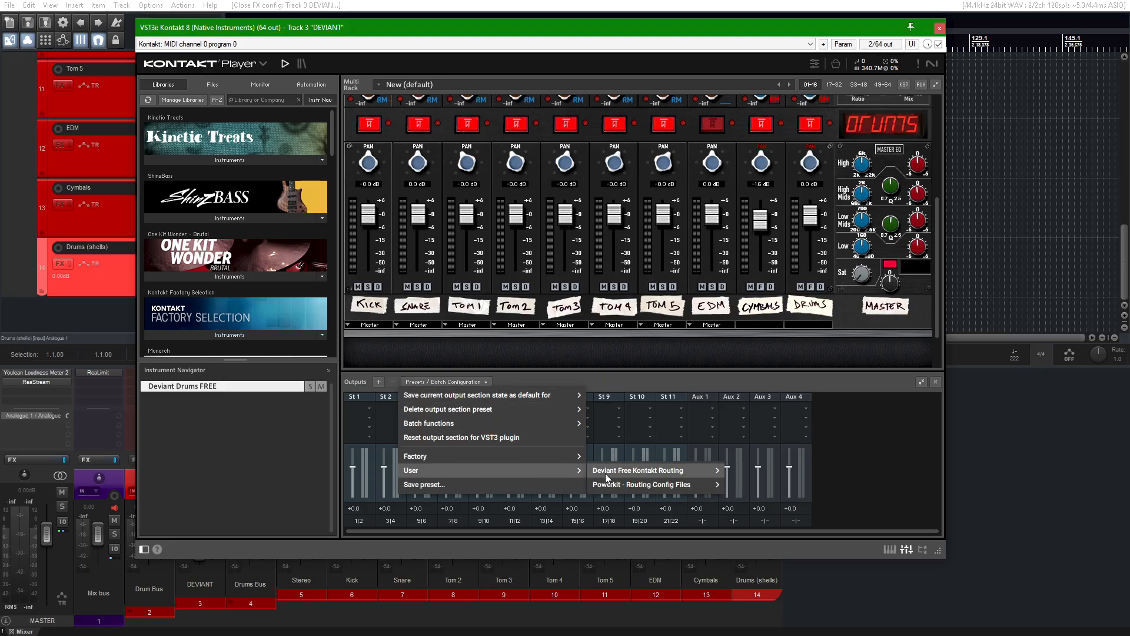
mouse_move(606, 474)
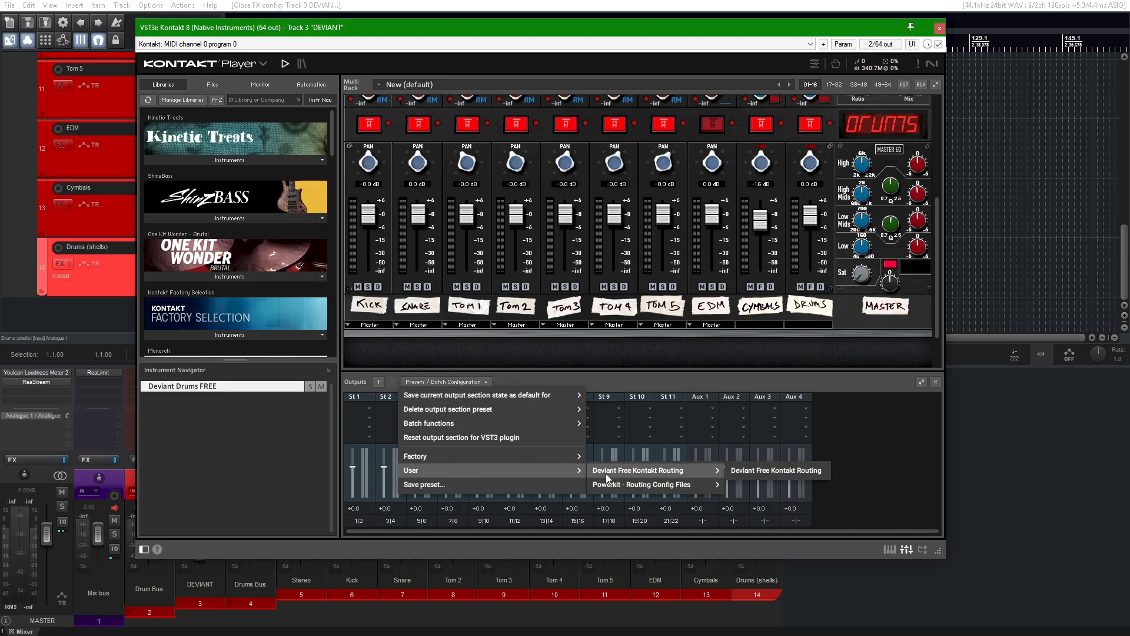
left_click(760, 471)
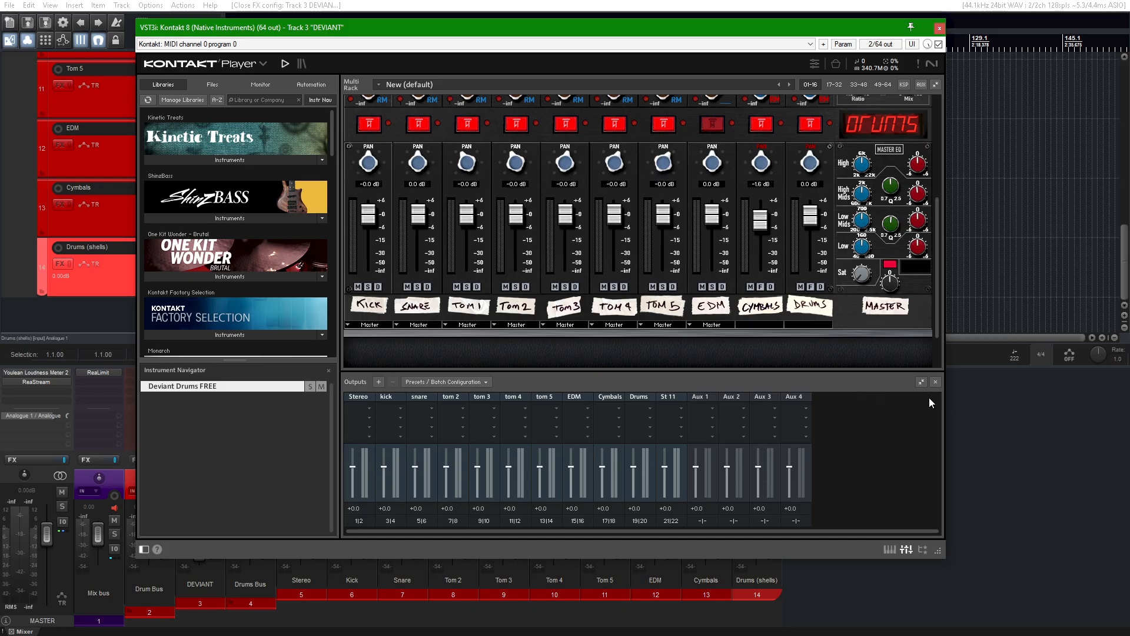
left_click(935, 382)
Examine the output choices offered for the Kick channel in the drum mixer.
scroll(436, 269, "up", 3)
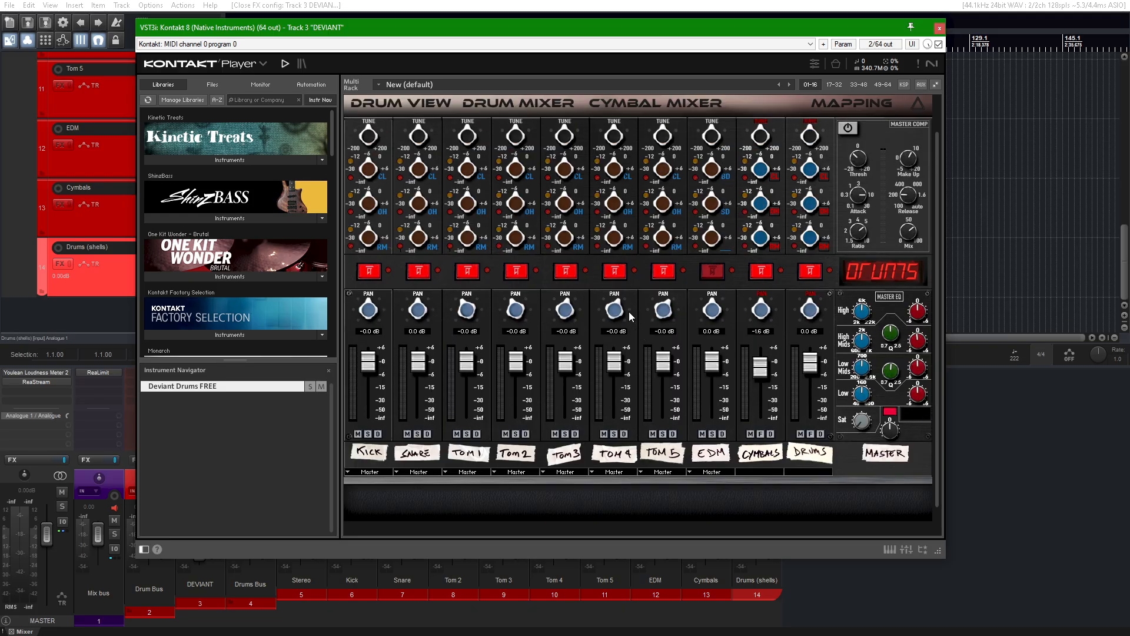
scroll(520, 220, "up", 1)
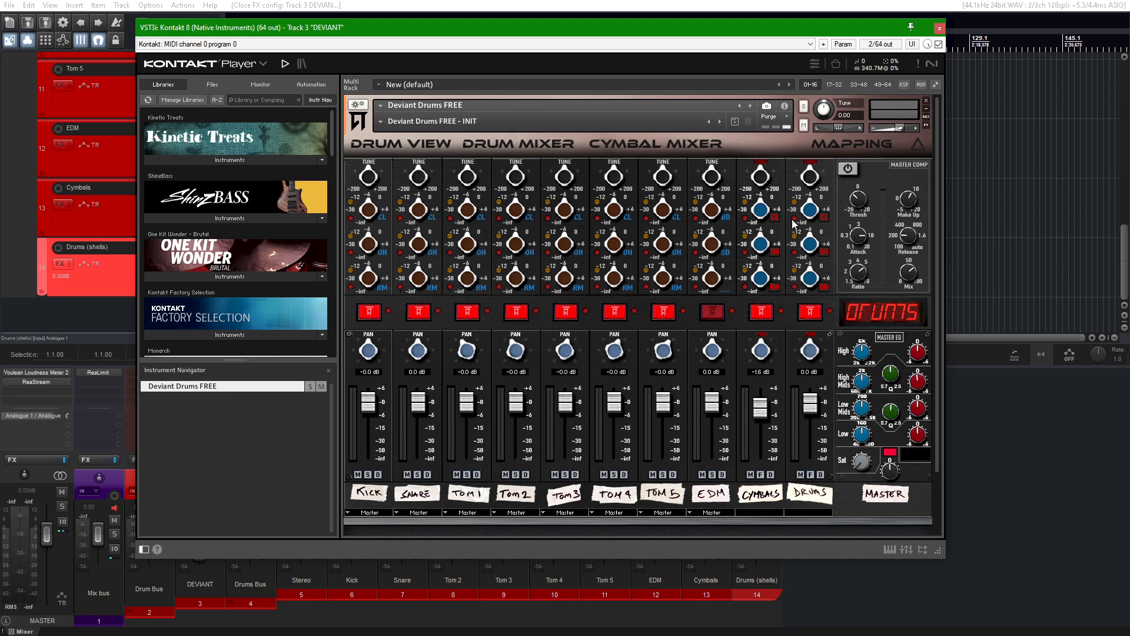
scroll(440, 294, "down", 2)
scroll(453, 324, "up", 2)
scroll(457, 344, "down", 3)
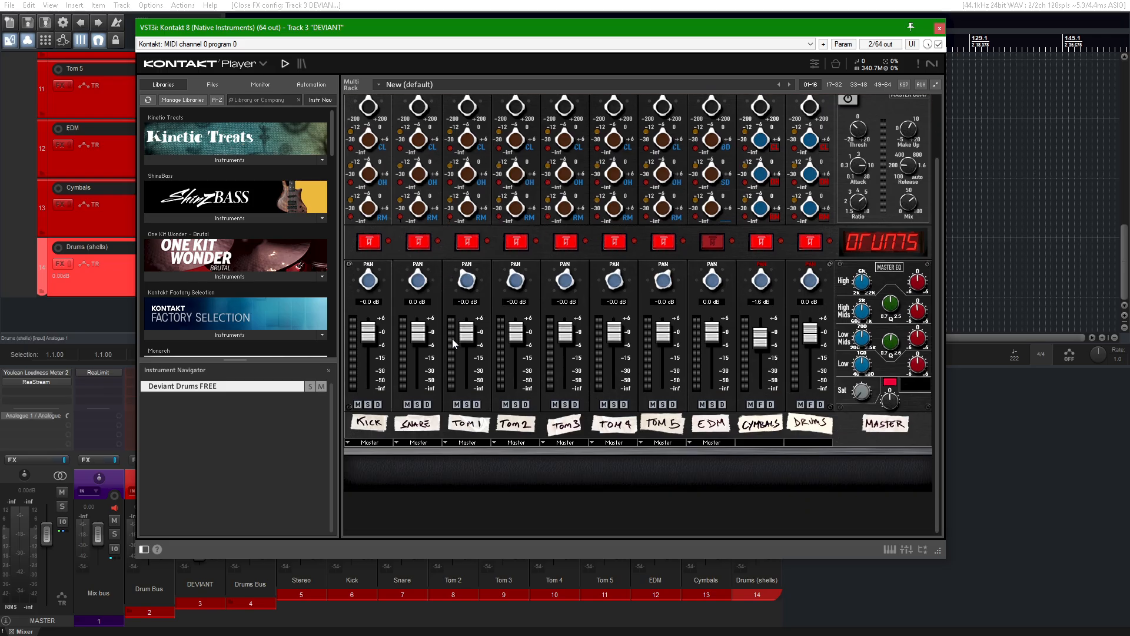
left_click(382, 442)
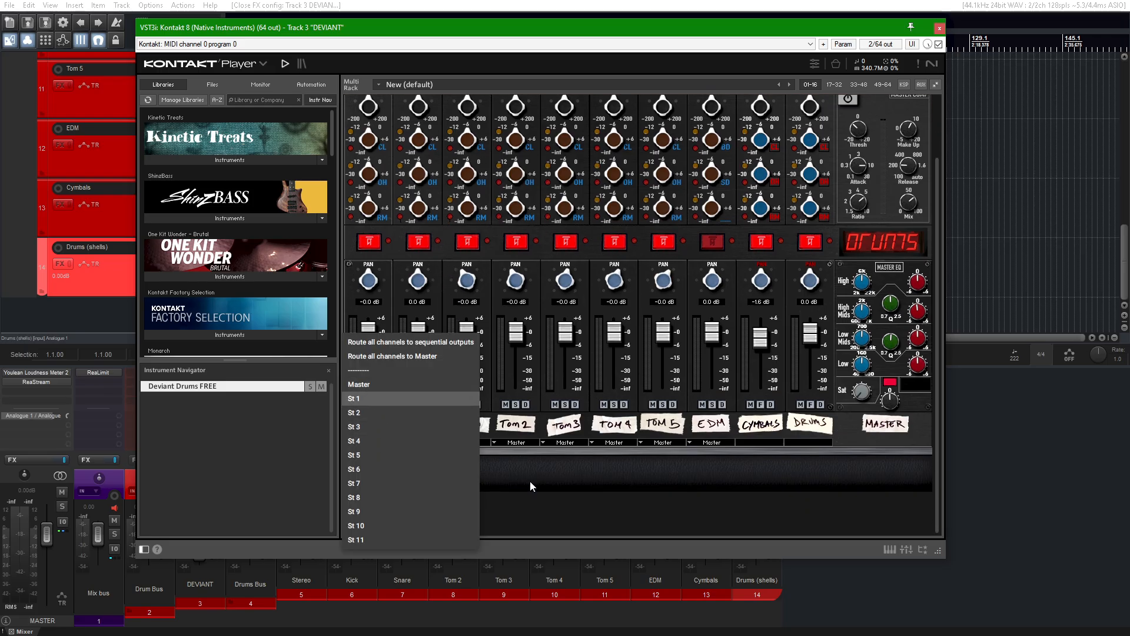
left_click(579, 498)
scroll(851, 200, "up", 2)
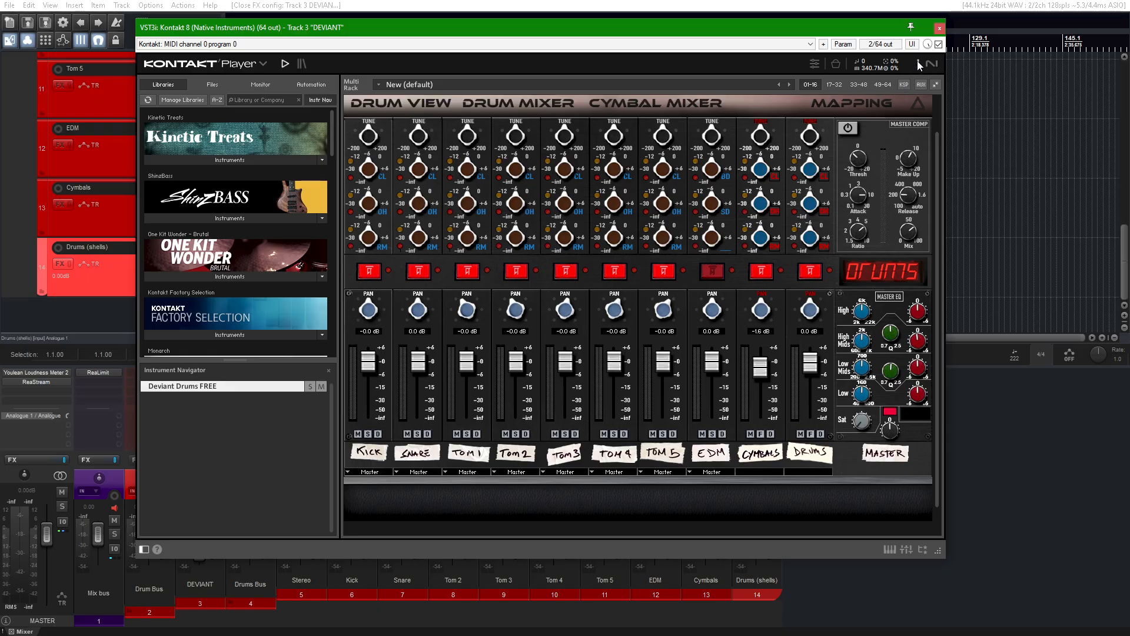
Refresh the mixer's output names by changing to Drum View and back to the Drum Mixer.
left_click(401, 103)
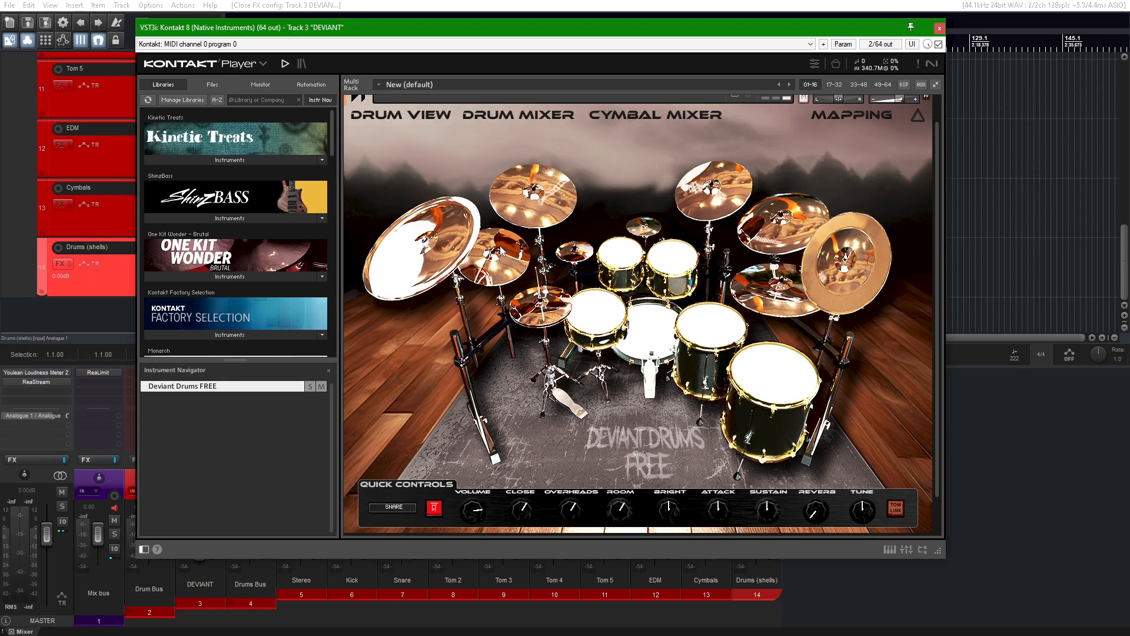
scroll(498, 174, "up", 2)
left_click(500, 140)
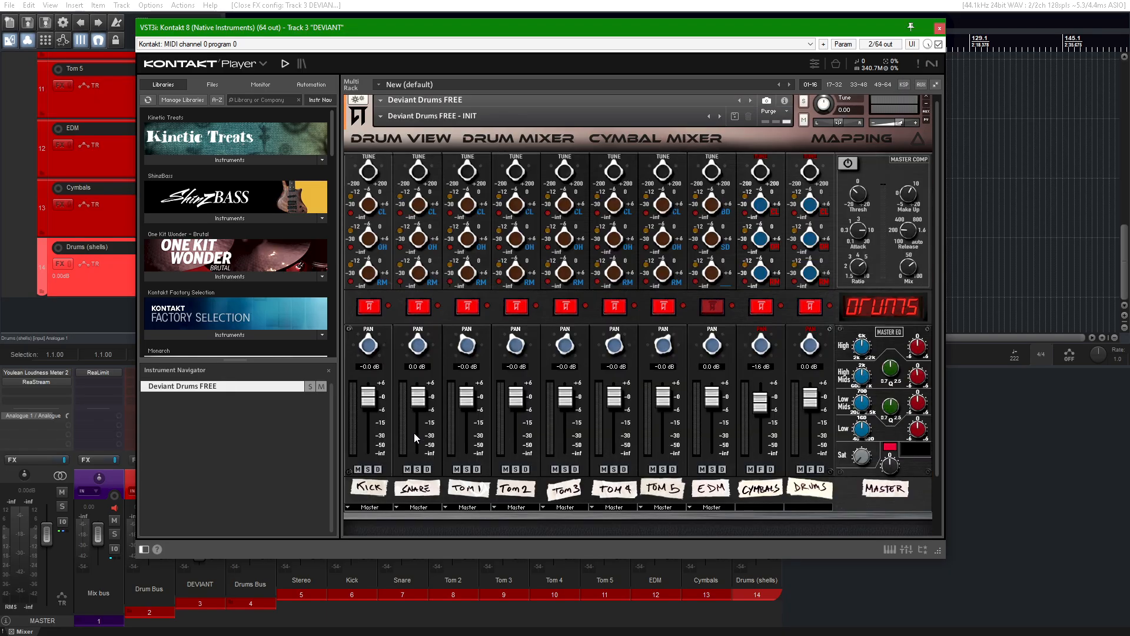
Route the Kick channel to the kick output and the Snare channel to the snare output.
scroll(415, 428, "down", 2)
left_click(382, 472)
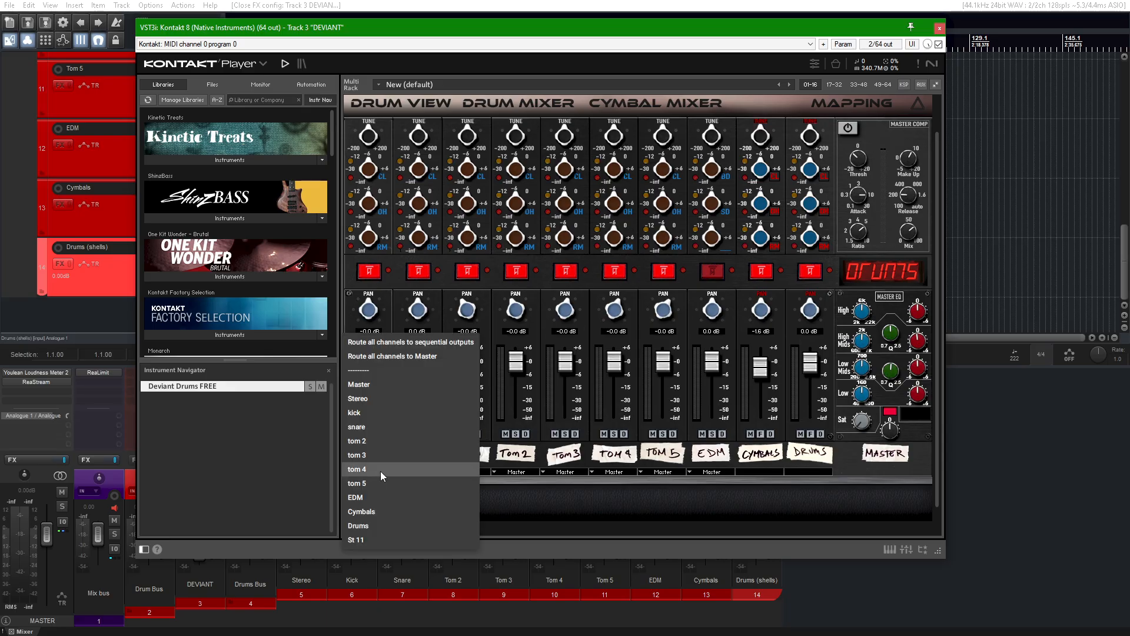
left_click(373, 411)
left_click(416, 472)
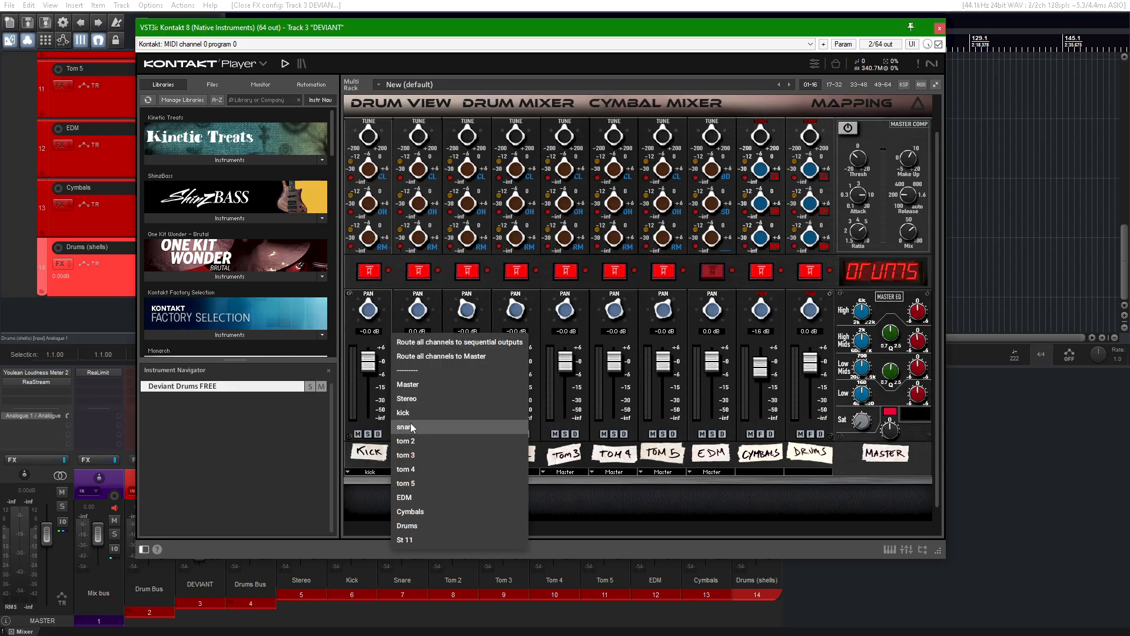
left_click(415, 429)
Lower the Tom 1 channel's volume to -inf dB and mute the channel.
left_click_drag(466, 362, 464, 441)
left_click(457, 434)
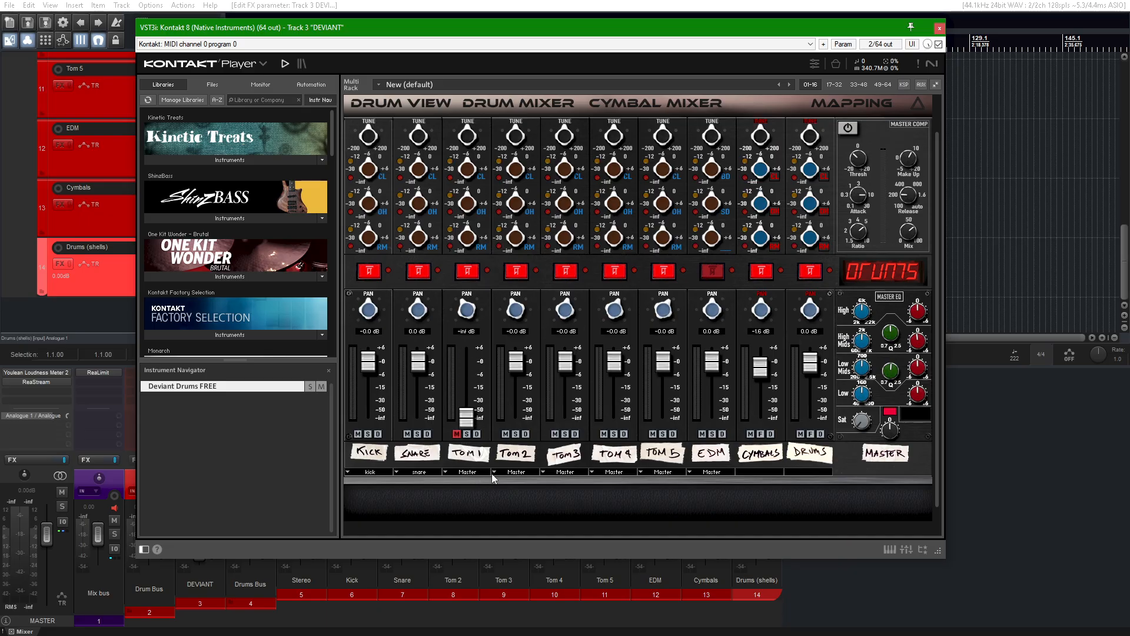
Route Tom 2, Tom 3, Tom 4, Tom 5 and EDM to the outputs tom 2, tom 3, tom 4, tom 5 and EDM.
left_click(518, 475)
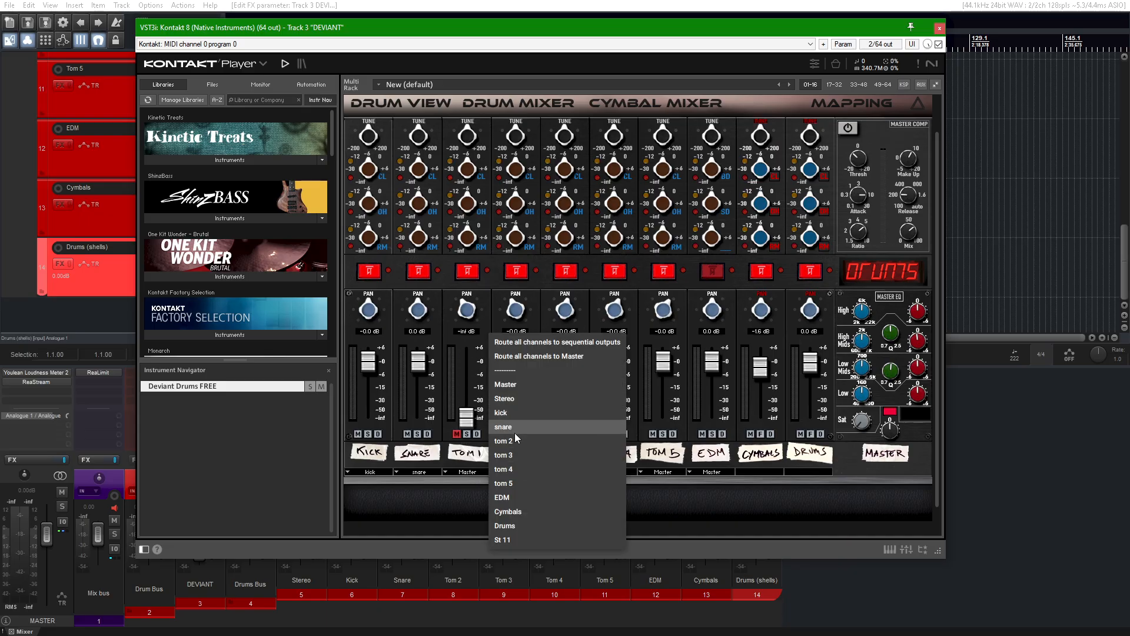
left_click(518, 447)
left_click(559, 472)
left_click(565, 455)
left_click(599, 474)
left_click(601, 474)
left_click(652, 472)
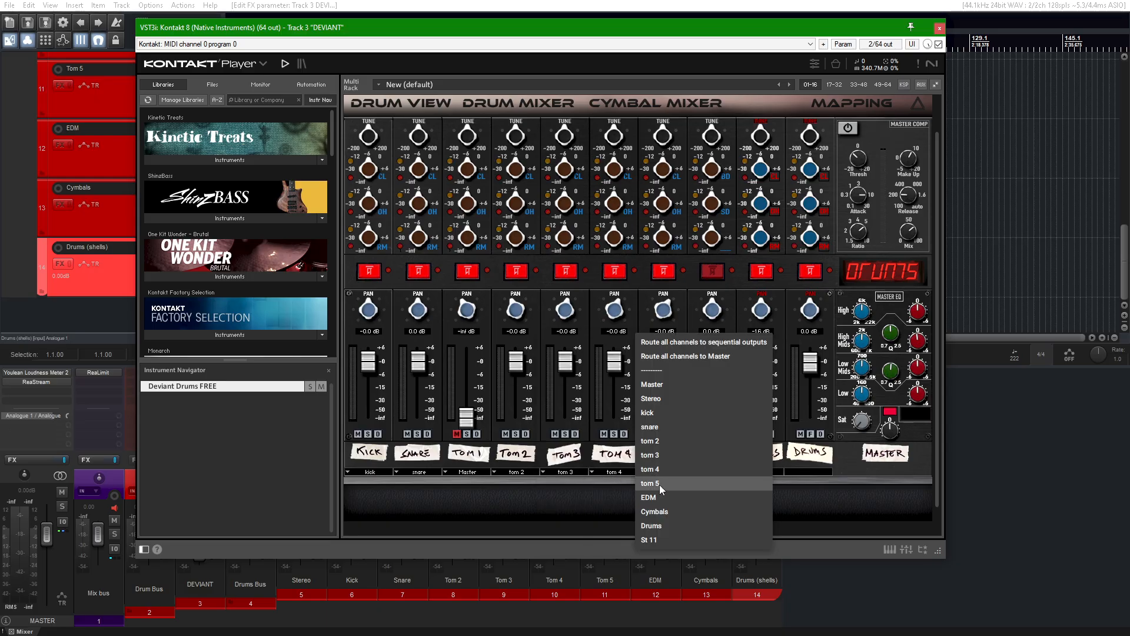
left_click(659, 484)
left_click(703, 474)
left_click(714, 493)
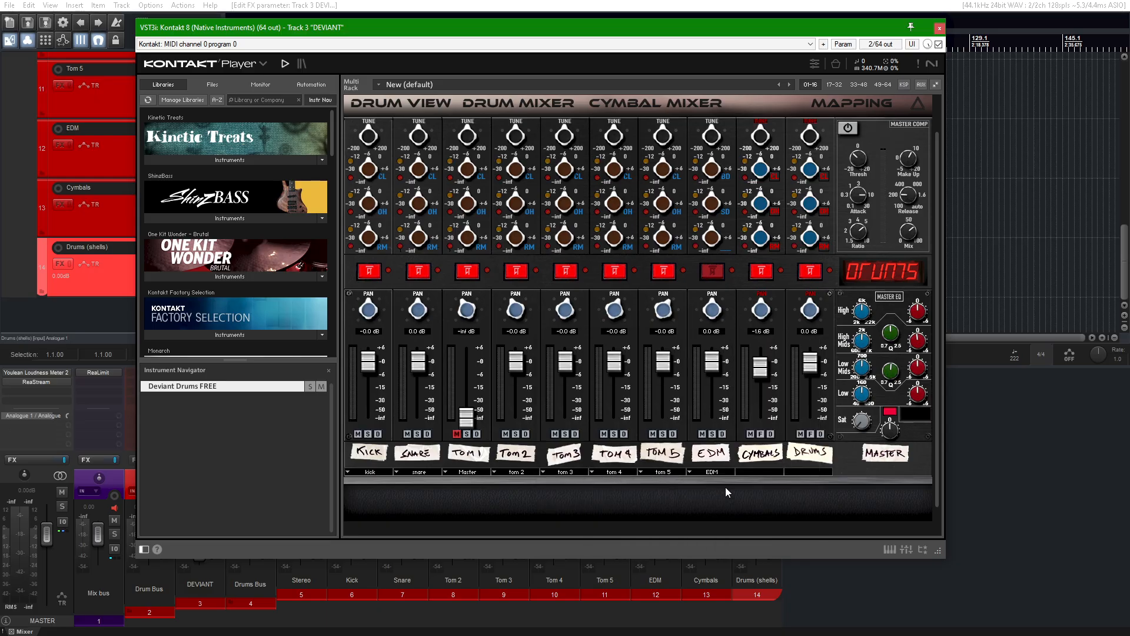
In the cymbal mixer, route the Hi-Hats and Ride channels to the Cymbals output.
left_click(672, 100)
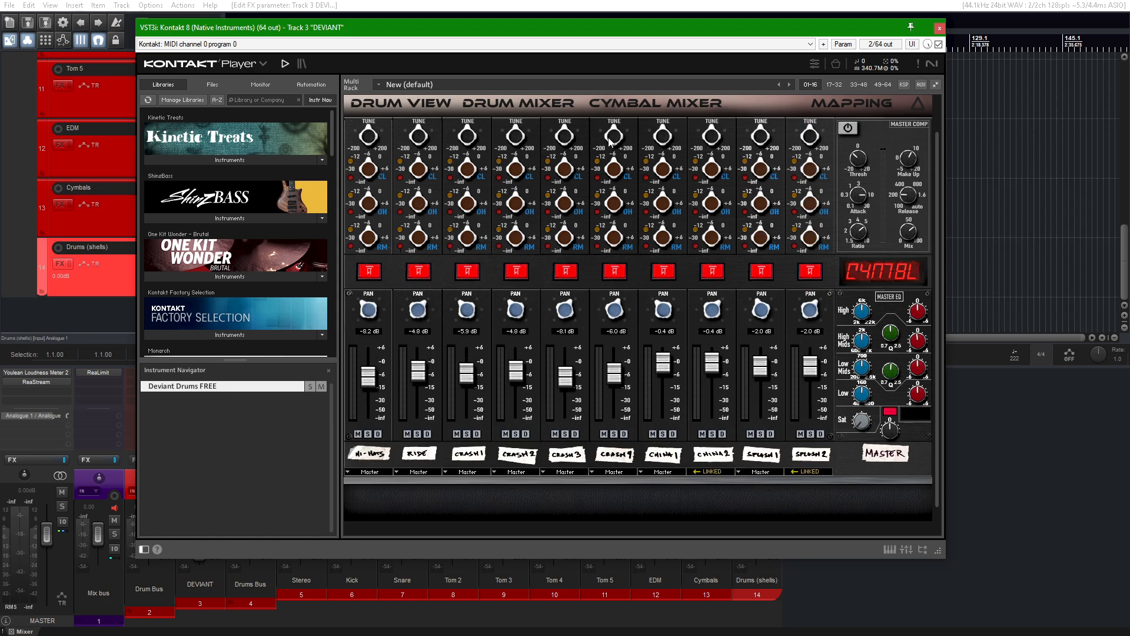
left_click(379, 472)
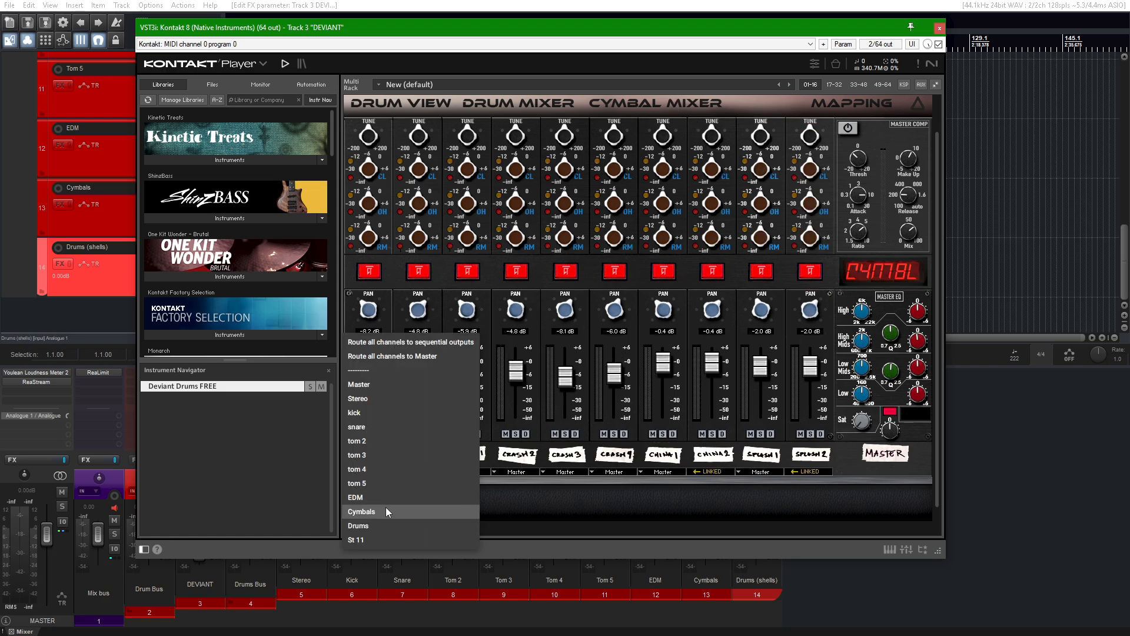
left_click(386, 510)
left_click(418, 472)
left_click(436, 508)
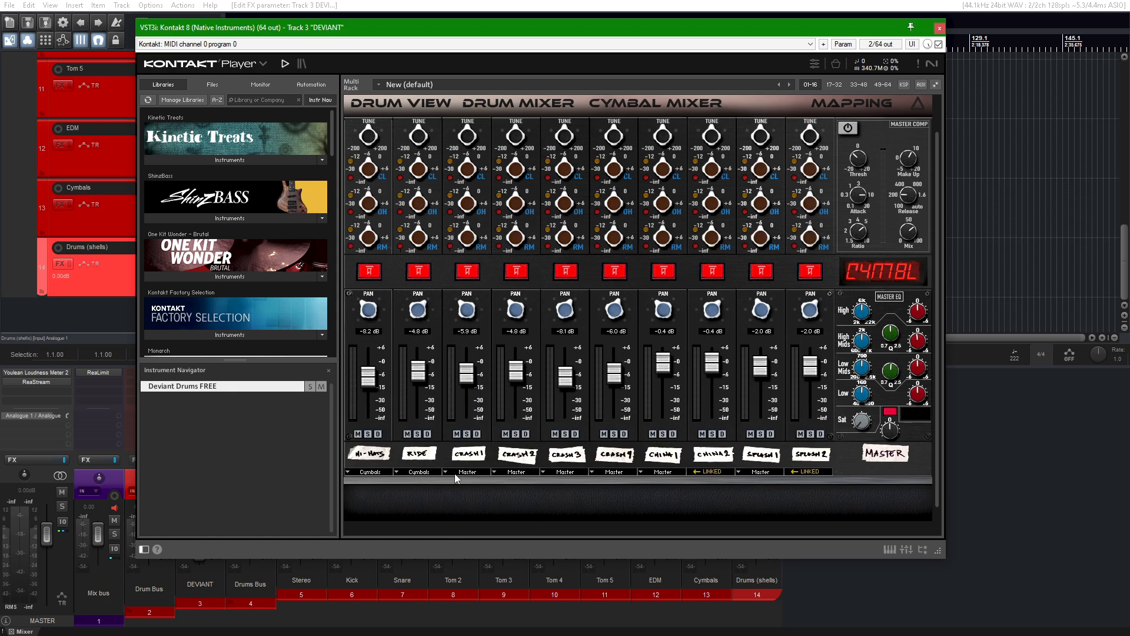
Route the Crash 1, Crash 2, Crash 3 and Crash 4 channels to the Cymbals output.
left_click(453, 472)
left_click(485, 510)
left_click(517, 476)
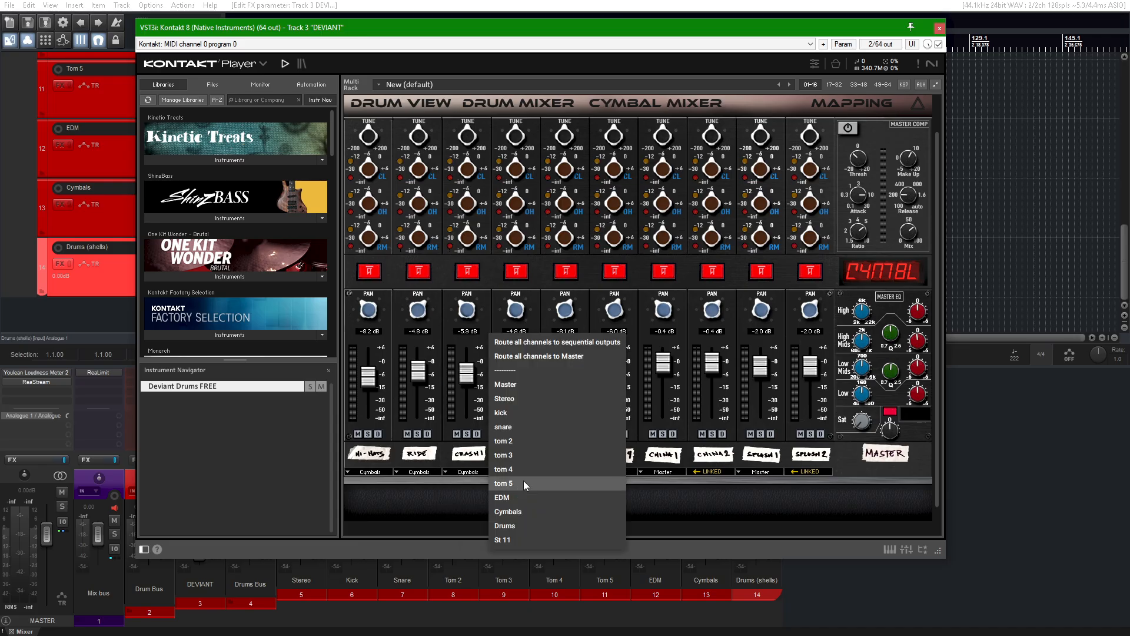
left_click(535, 510)
left_click(567, 475)
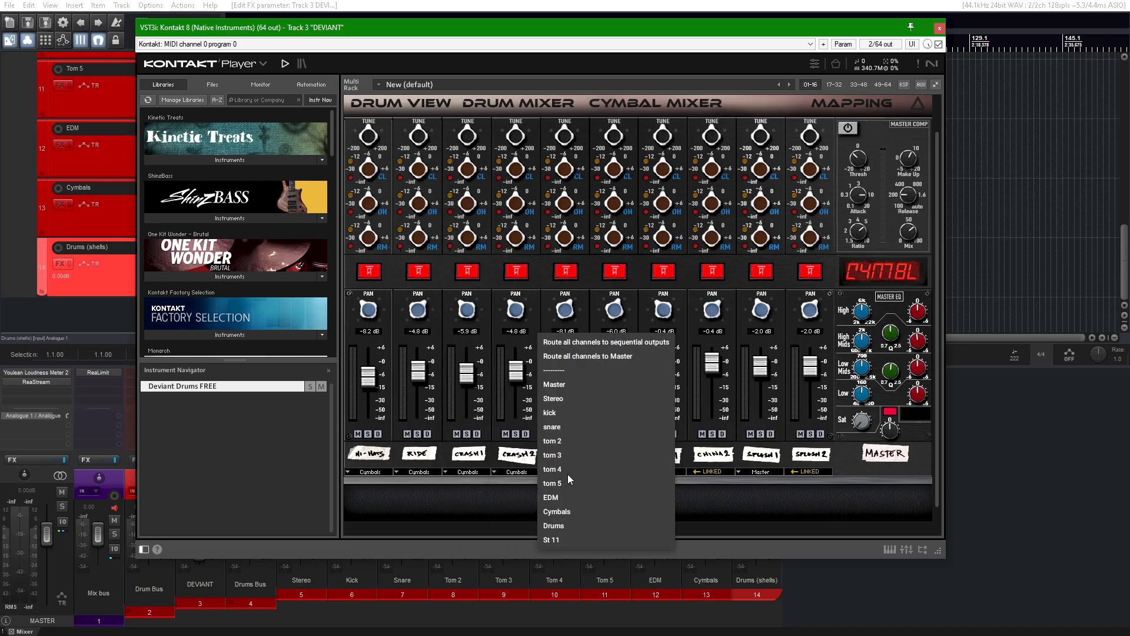
left_click(580, 512)
left_click(616, 472)
left_click(626, 511)
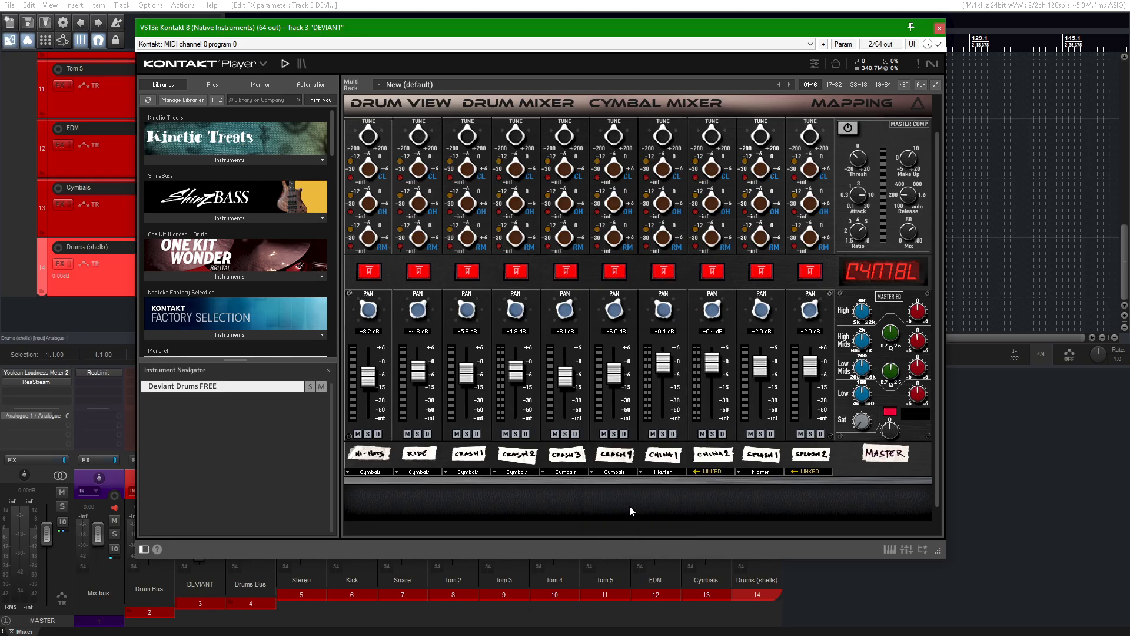
Route the China 1 and Splash 1 channels to the Cymbals output and return to the drum view.
left_click(663, 475)
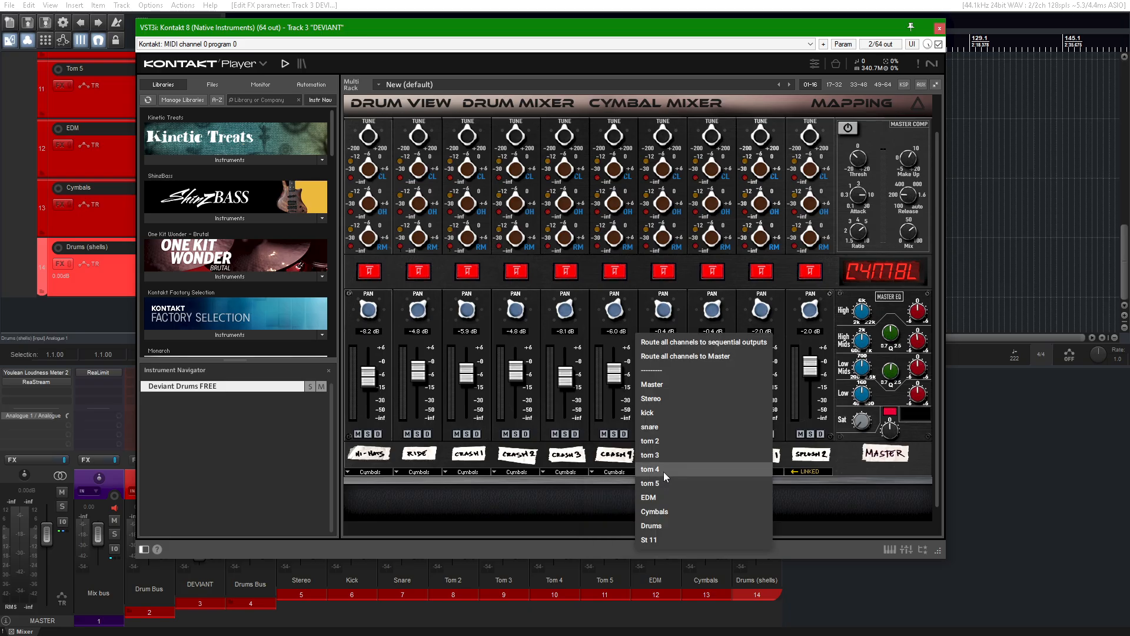
left_click(684, 510)
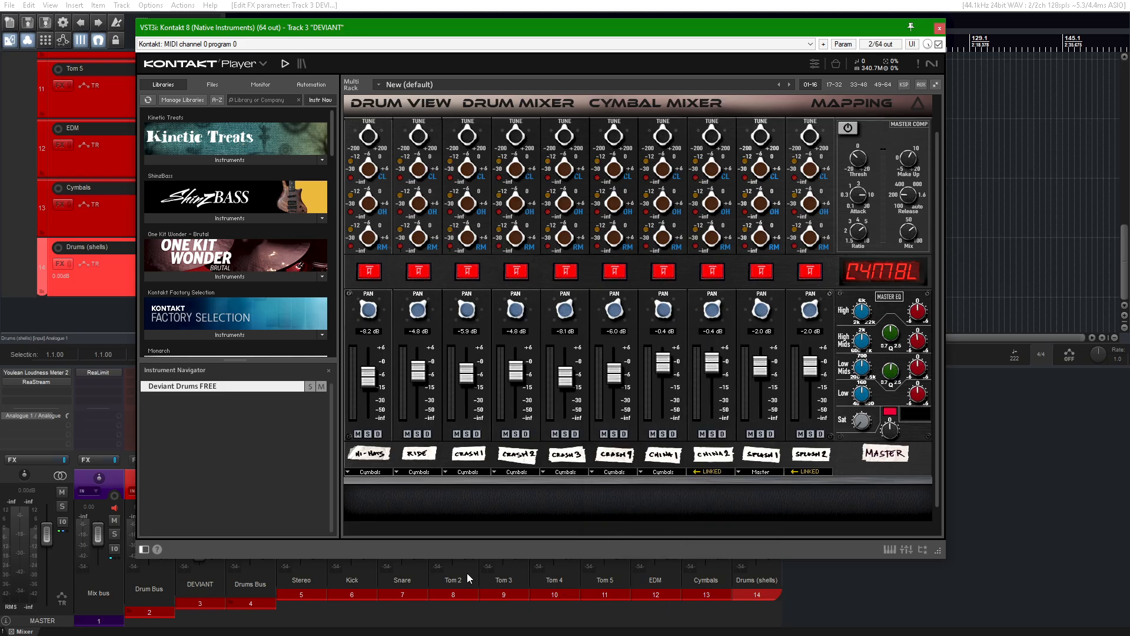
left_click(768, 472)
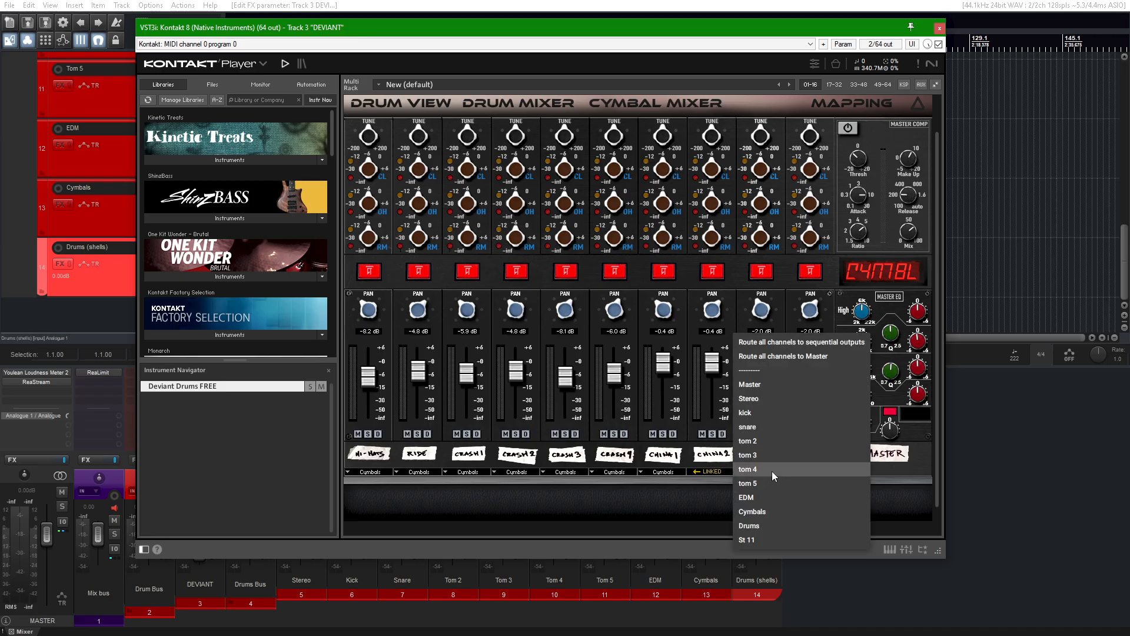
left_click(781, 515)
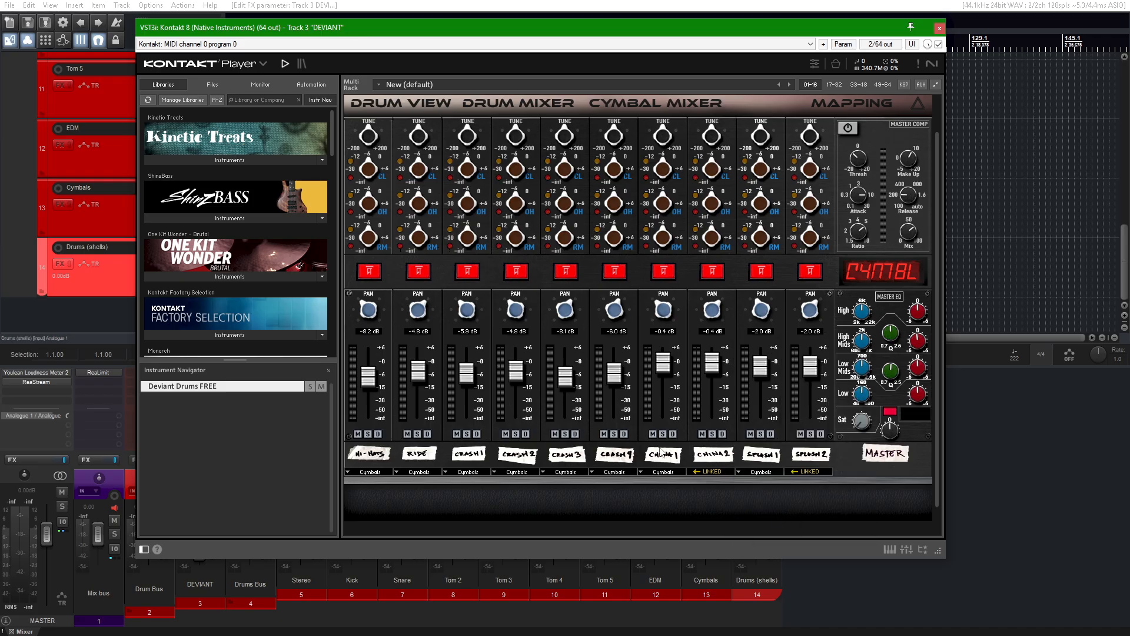
left_click(394, 106)
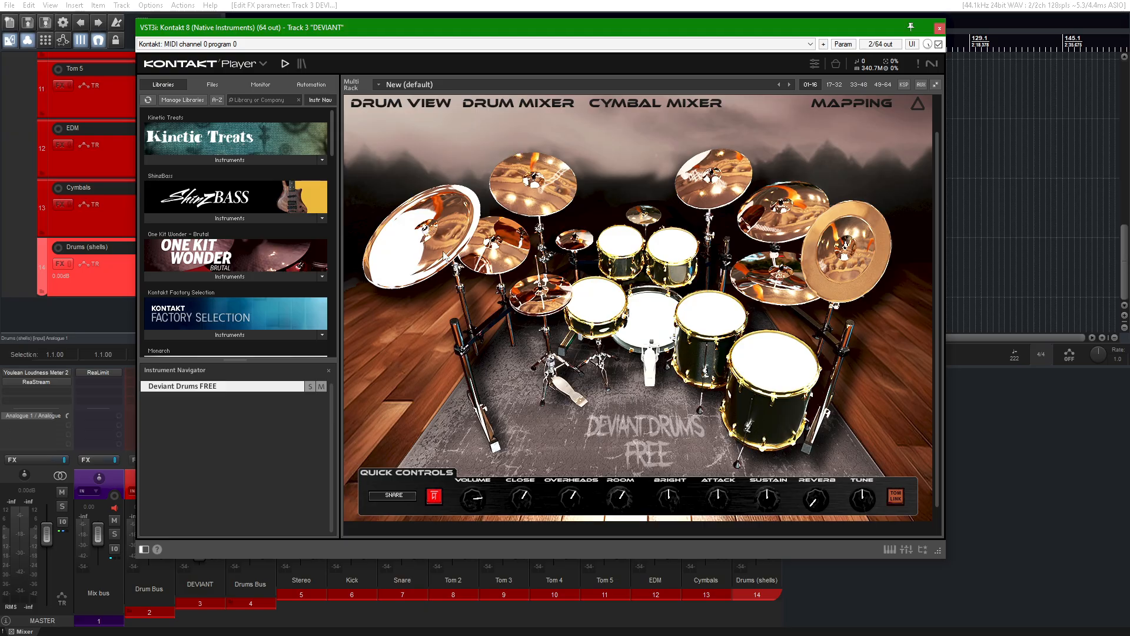
Set Kontakt's track channels to 24 in the plug-in pin connector and close the plug-in windows.
left_click(876, 47)
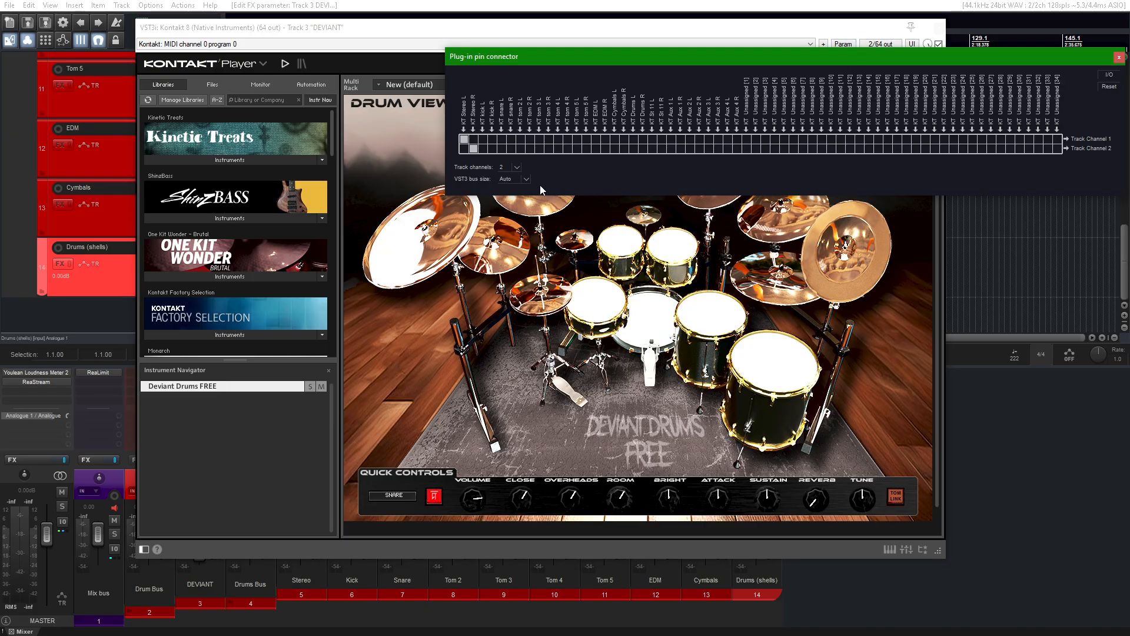
left_click(517, 168)
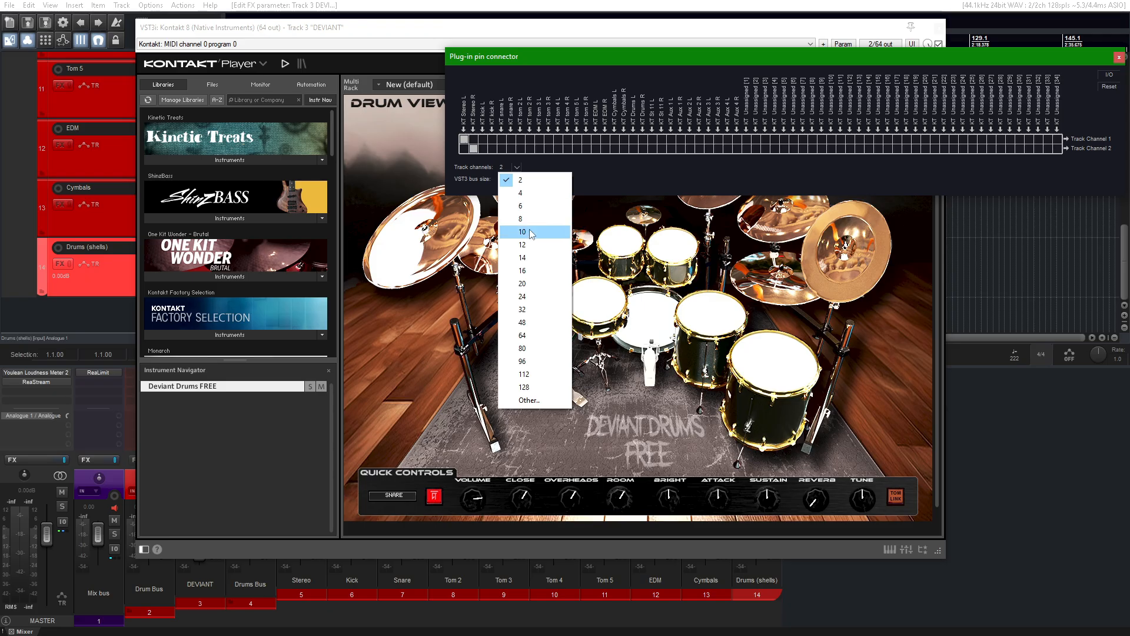
left_click(542, 297)
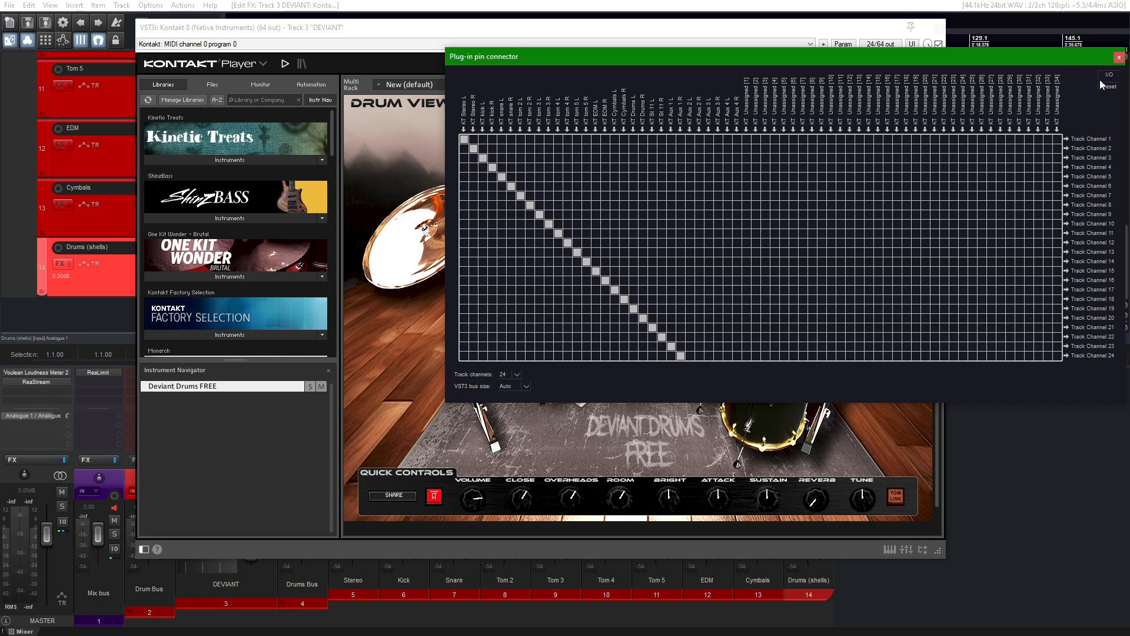
left_click(1119, 57)
left_click(937, 27)
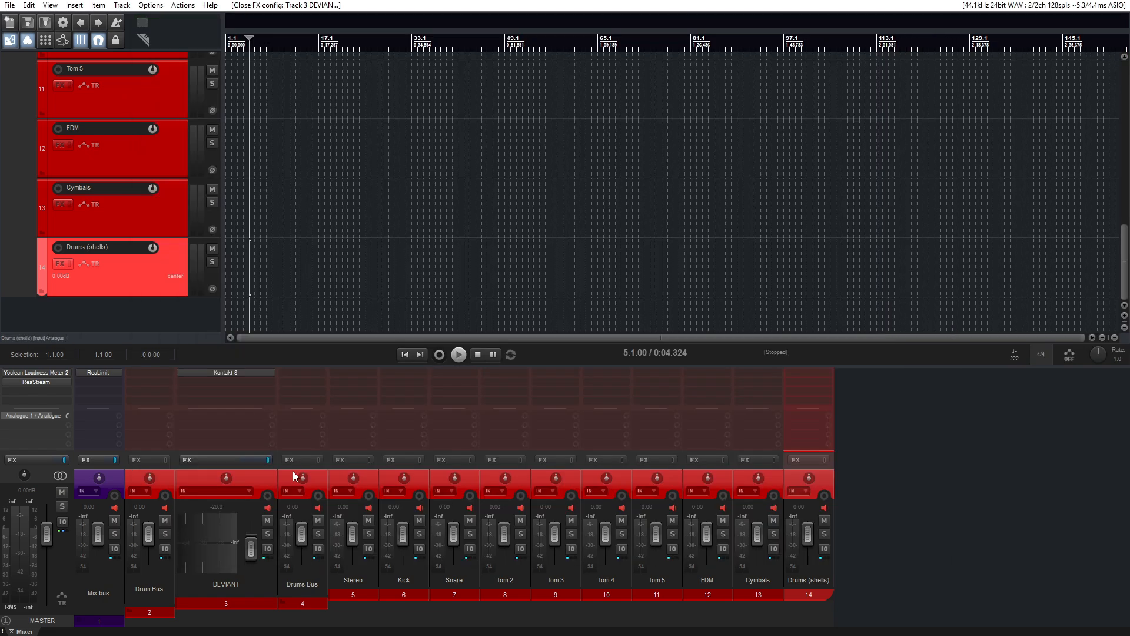
Play a short stretch of the DEVIANT track to check its signal in the mixer.
left_click_drag(1125, 248, 1125, 76)
scroll(326, 246, "up", 3)
key("space")
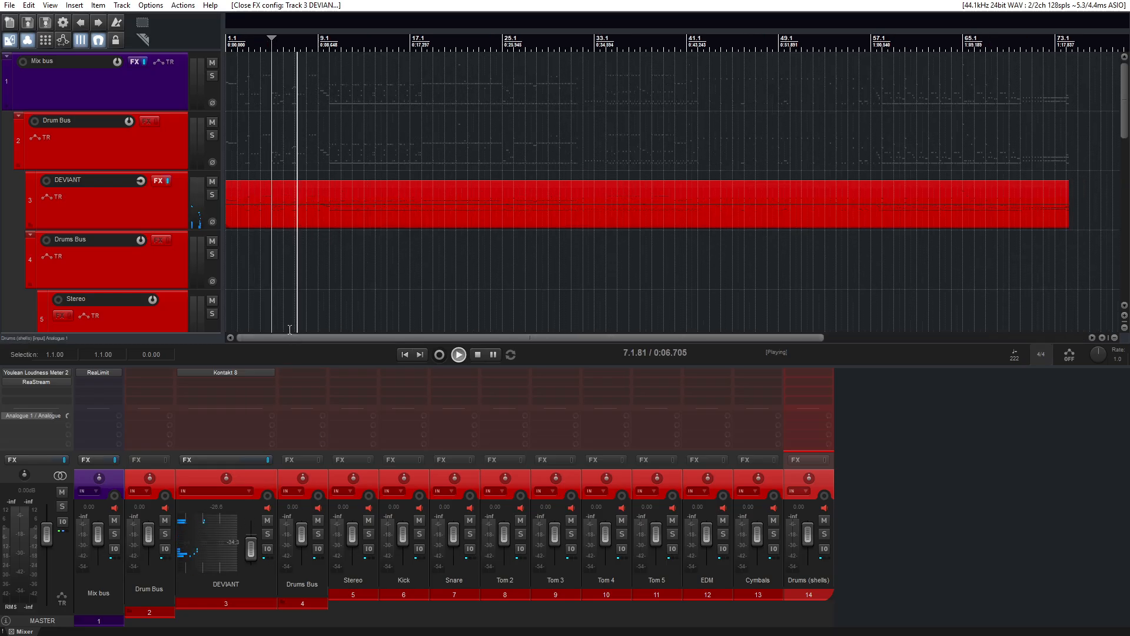
key("space")
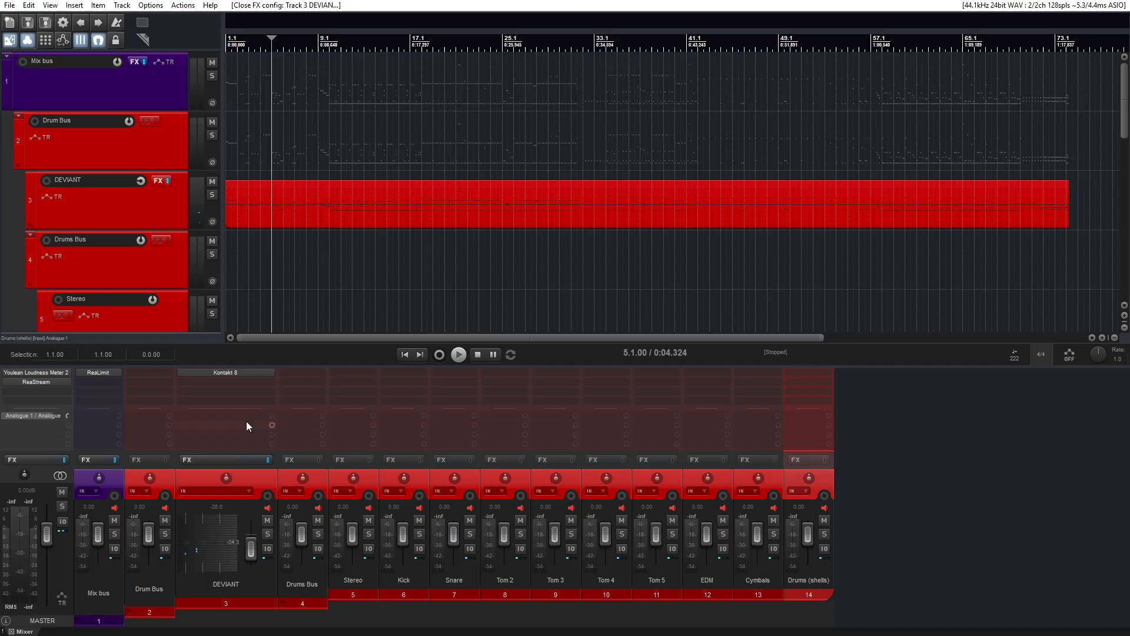
Examine the DEVIANT track's routing and the Mix bus ReaLimit settings.
left_click(231, 415)
left_click_drag(447, 424, 508, 271)
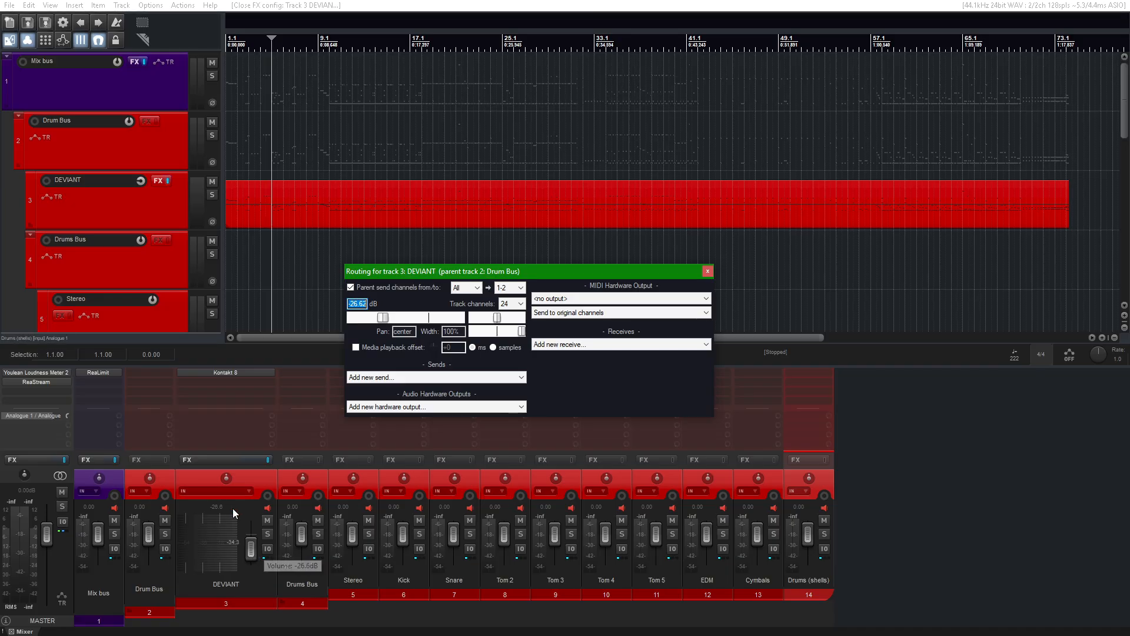
left_click(101, 372)
left_click_drag(676, 263, 335, 118)
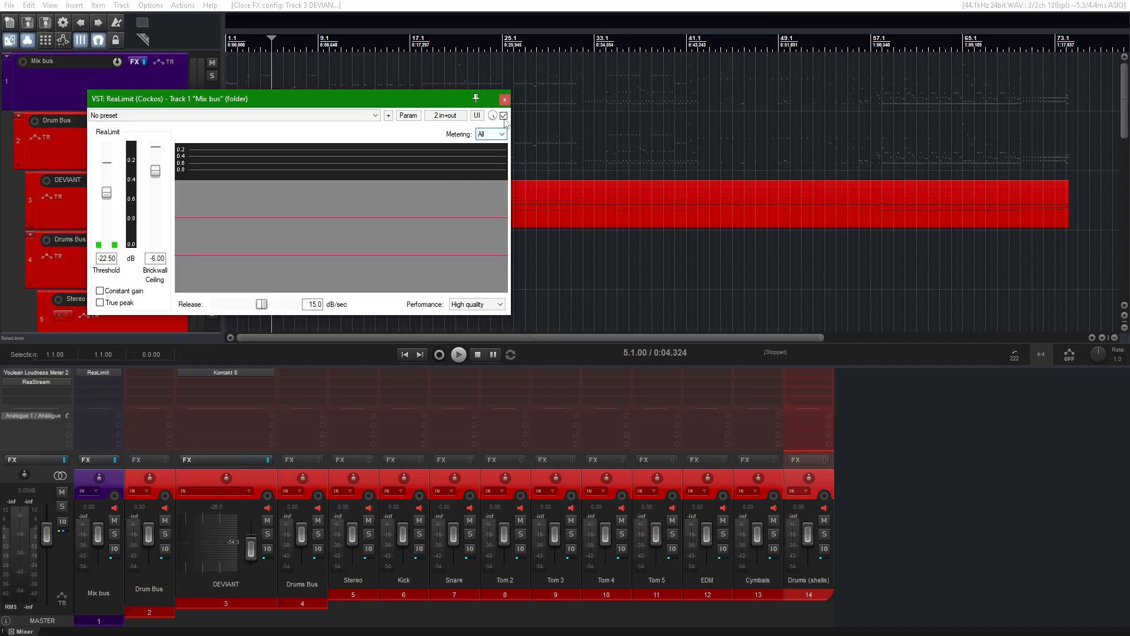
left_click(944, 22)
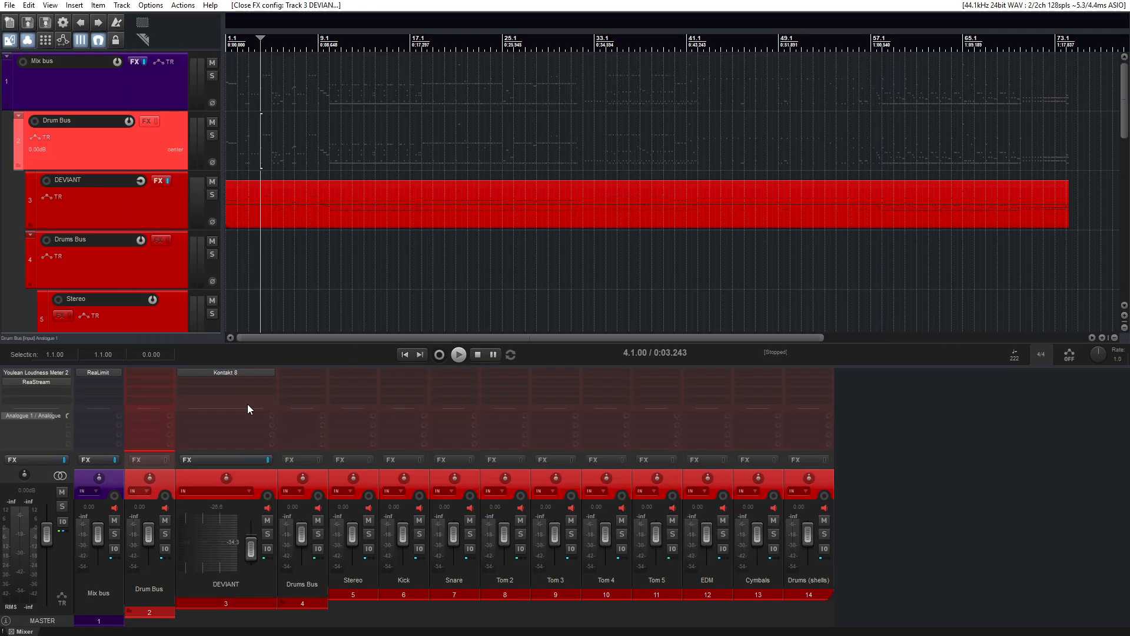
Turn off the DEVIANT track's parent send and add sends to the Stereo, Kick and Snare tracks.
left_click(220, 418)
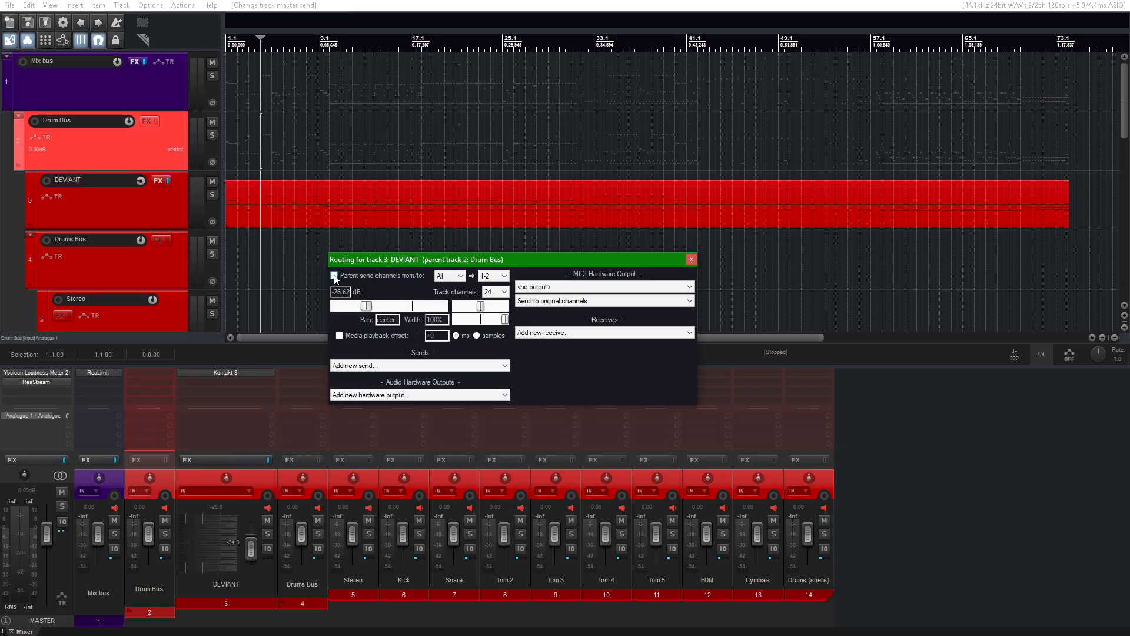
left_click(393, 366)
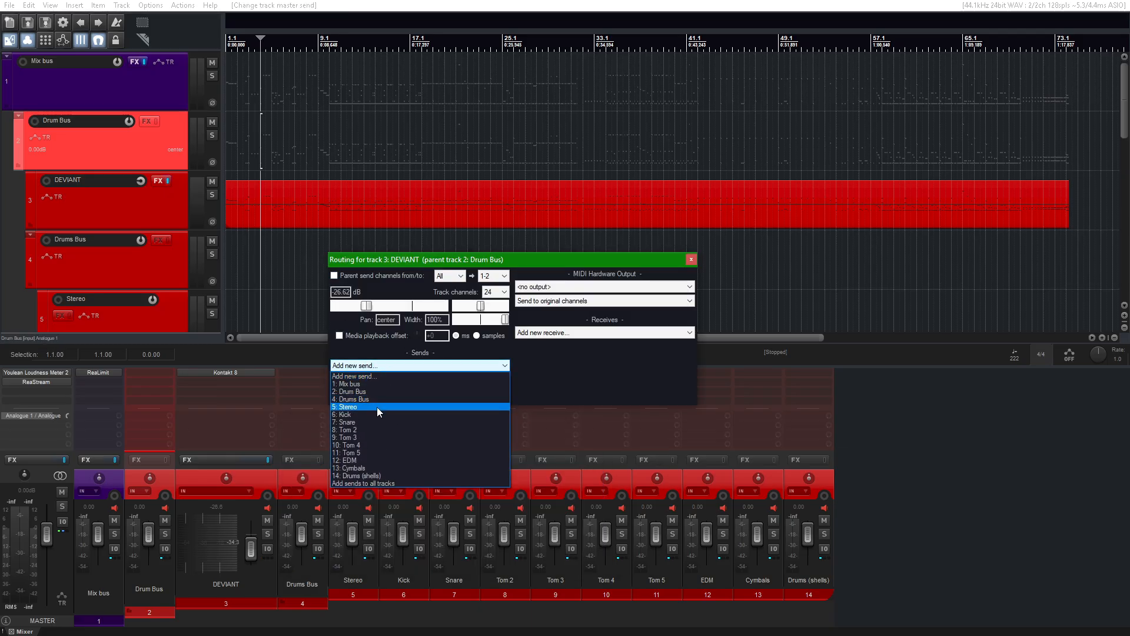
left_click(377, 407)
left_click(376, 366)
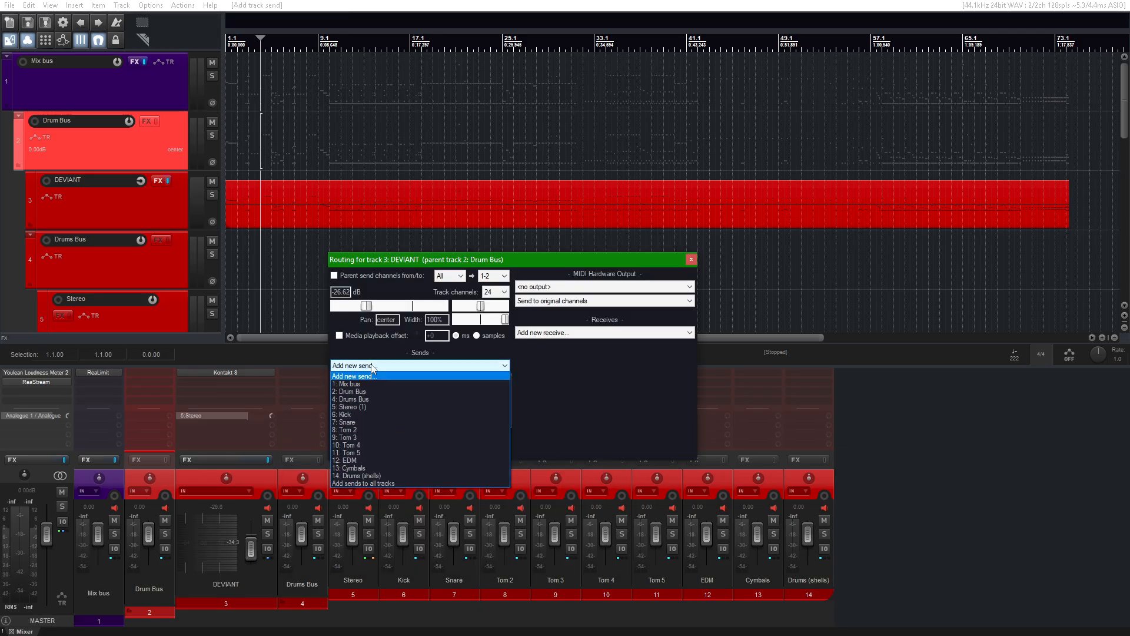
left_click(370, 415)
left_click(377, 365)
left_click(376, 428)
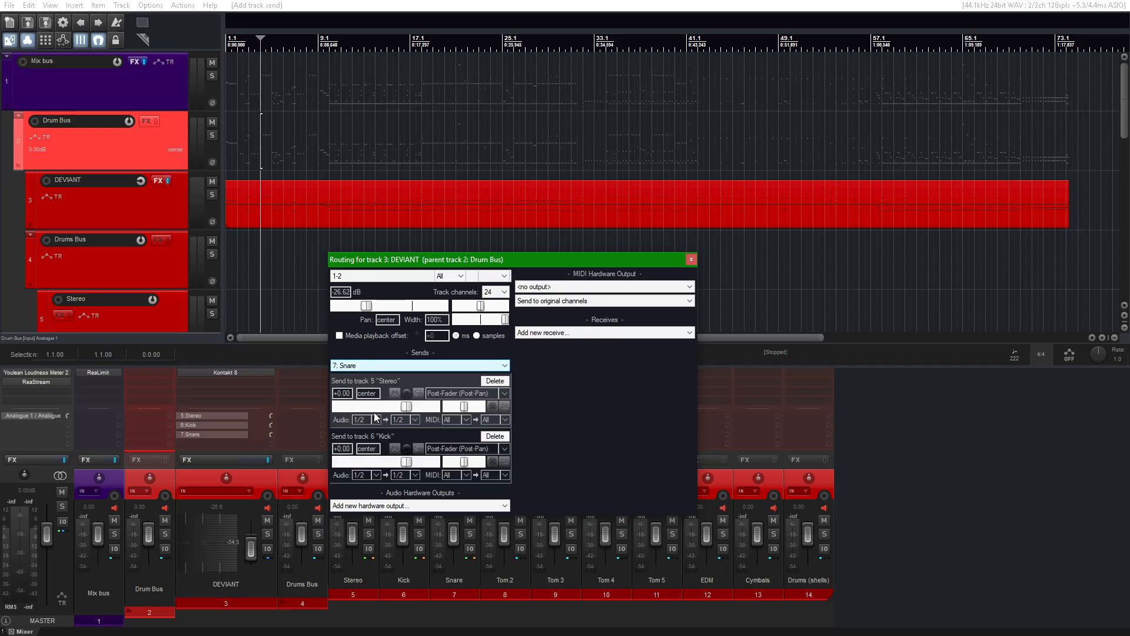
Add sends from DEVIANT to the Tom 2, Tom 3, Tom 4 and Tom 5 tracks.
left_click(372, 366)
left_click(371, 429)
left_click(371, 343)
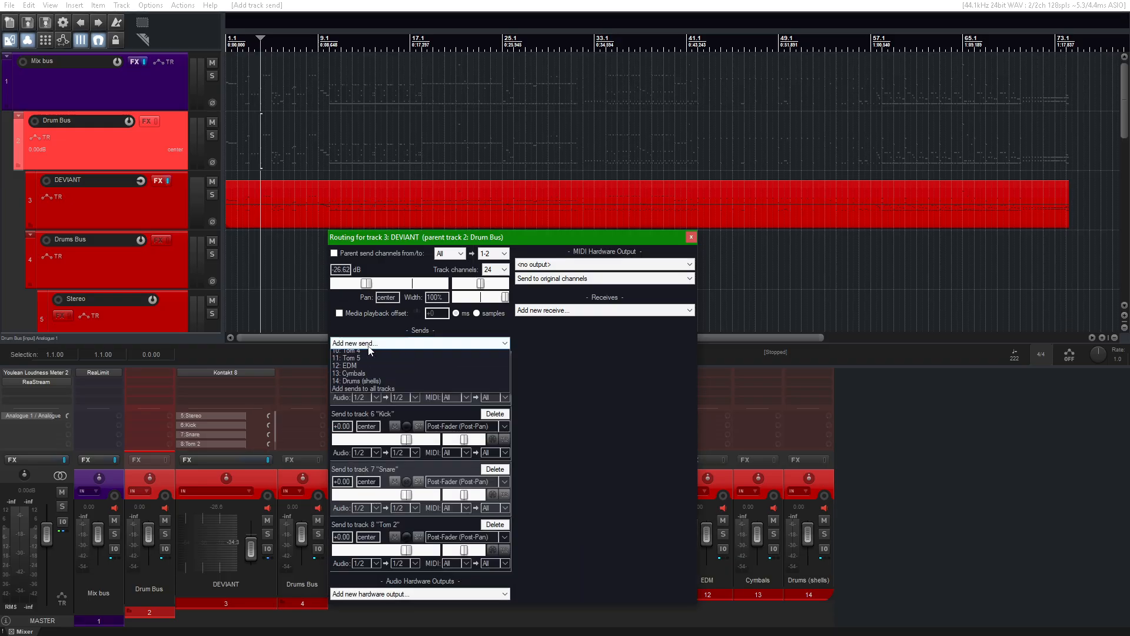
left_click(368, 416)
left_click(371, 288)
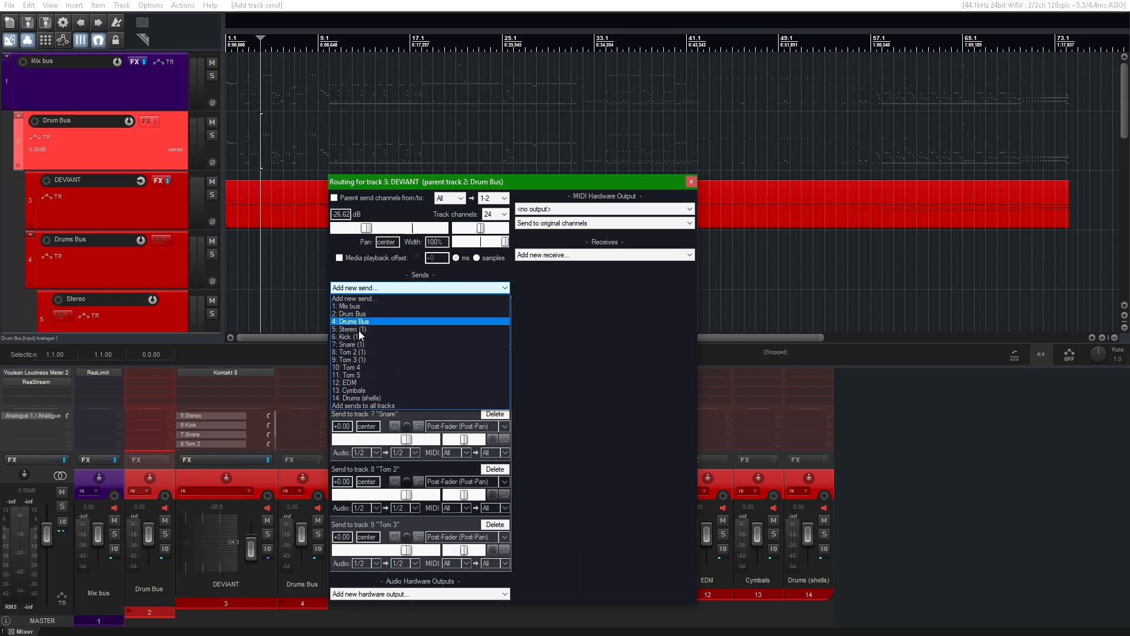
left_click(367, 372)
left_click(378, 233)
left_click(370, 320)
Add sends from DEVIANT to the EDM, Cymbals and Drums (shells) tracks.
left_click(377, 228)
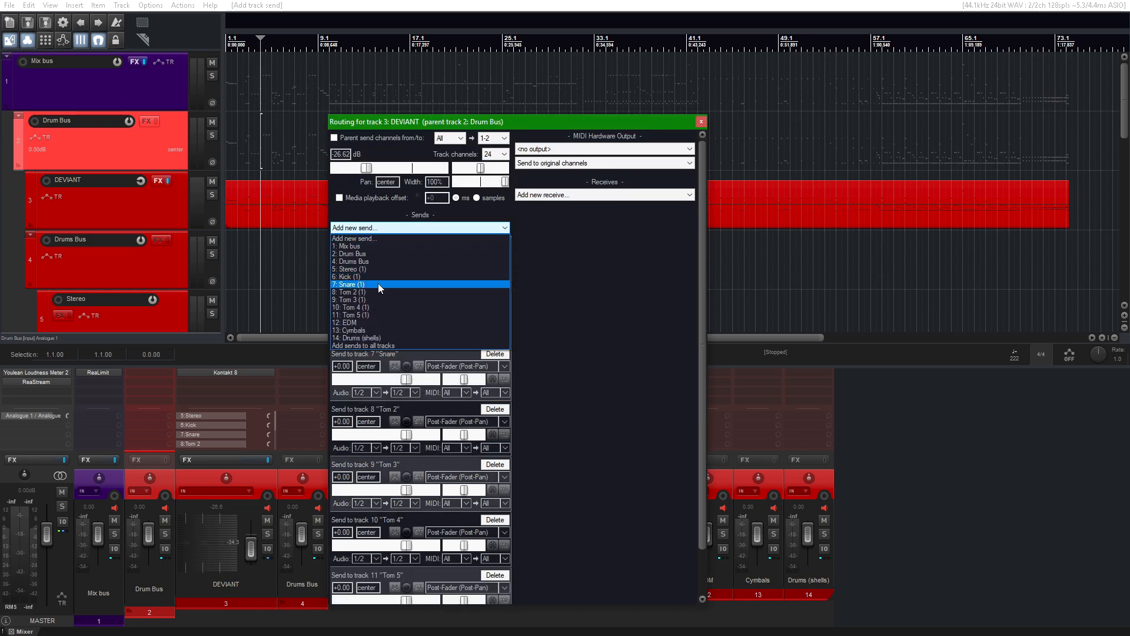
left_click(378, 322)
left_click(371, 227)
left_click(383, 330)
left_click(382, 227)
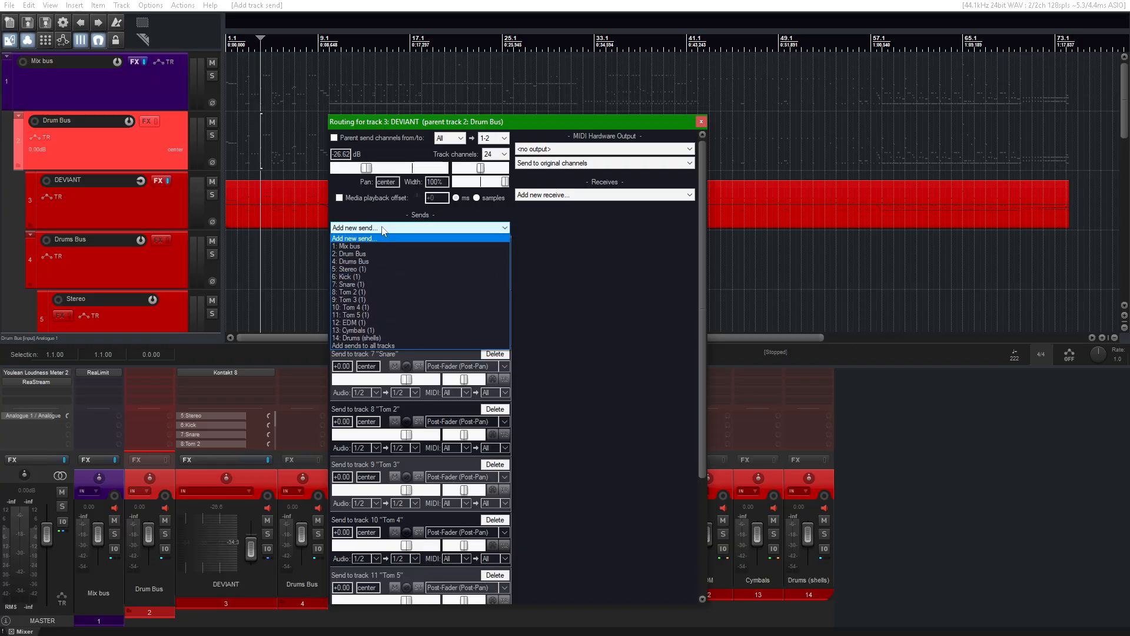
left_click(376, 337)
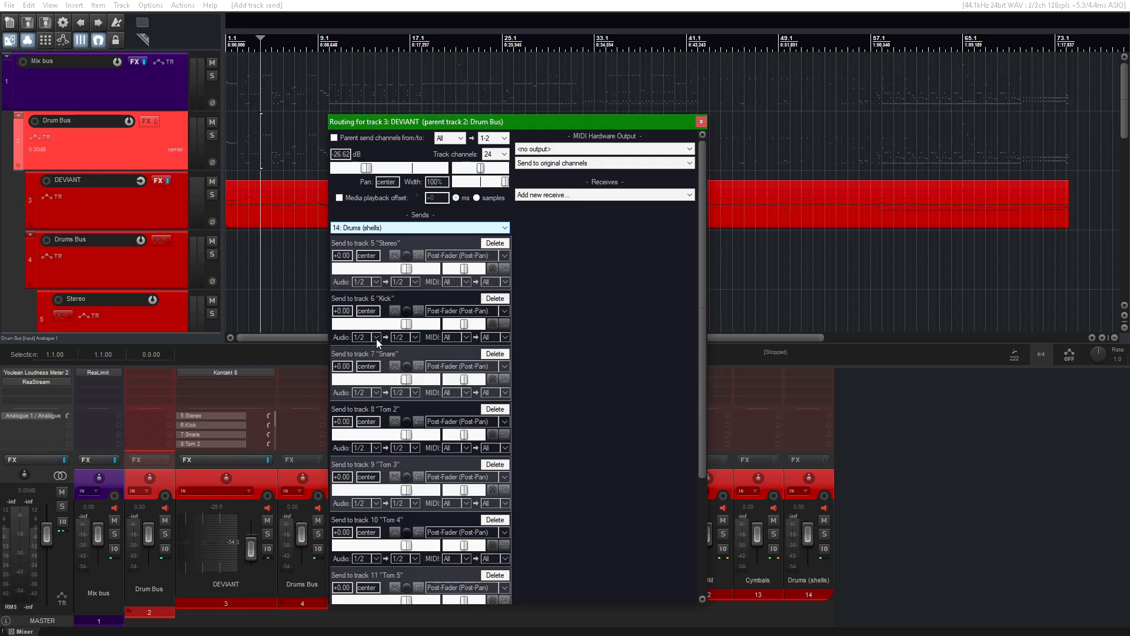
Set the audio source of the Kick send to stereo 3/4 and the Snare send to stereo 5/6.
left_click_drag(577, 121, 555, 77)
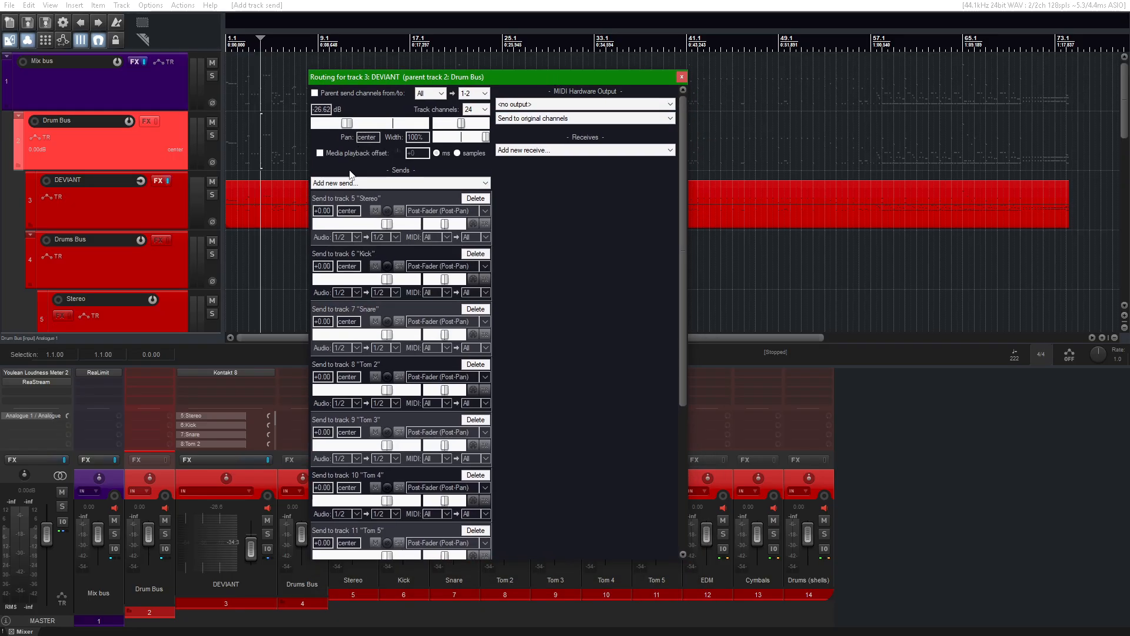
left_click(356, 292)
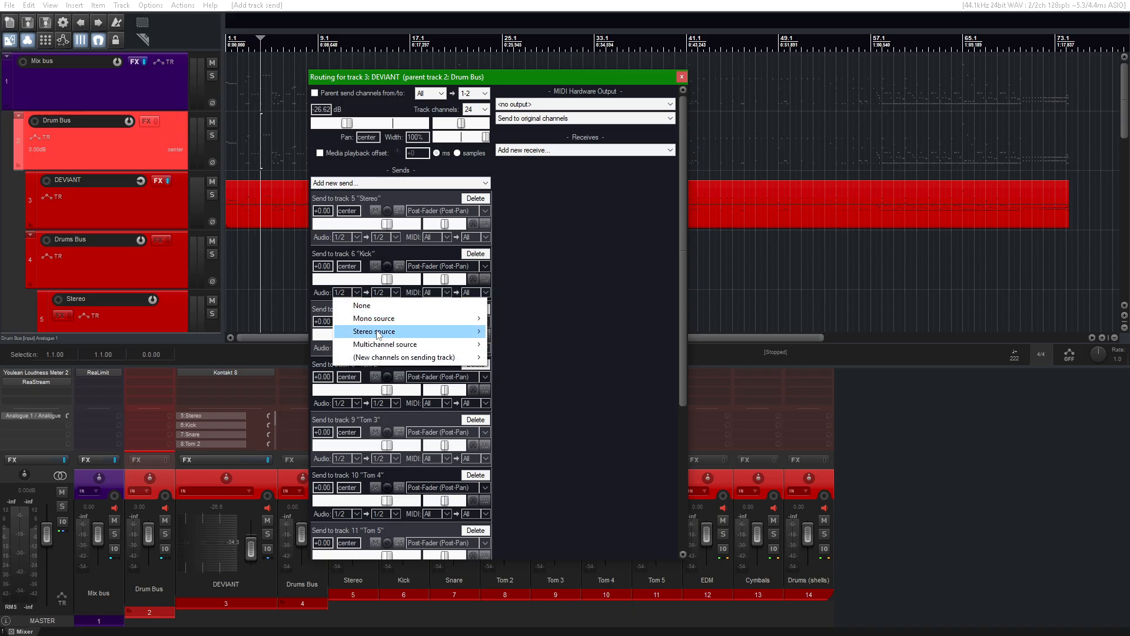
mouse_move(380, 329)
left_click(525, 358)
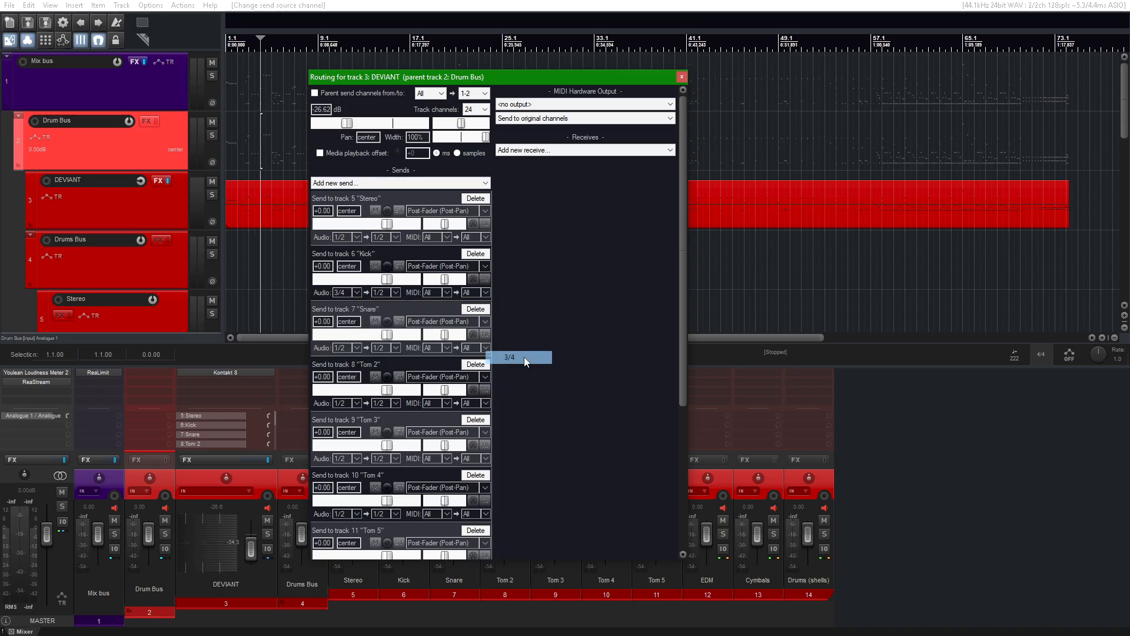
left_click(356, 348)
mouse_move(382, 387)
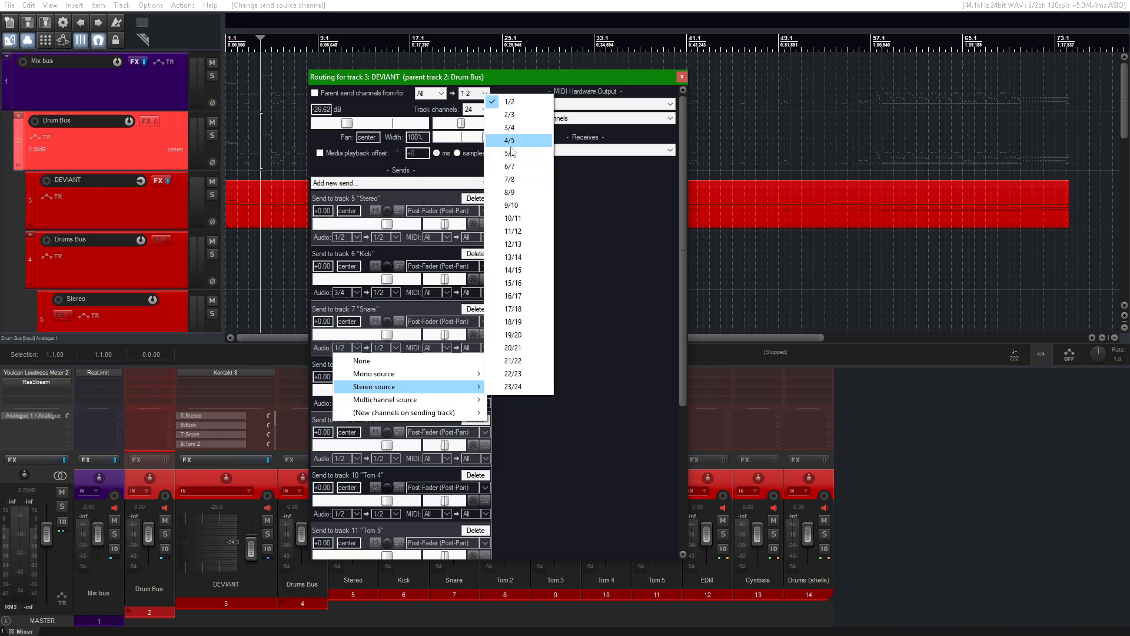
left_click(510, 153)
Set the audio source of the Tom 2 send to stereo 7/8 and the Tom 3 send to stereo 9/10.
left_click(357, 404)
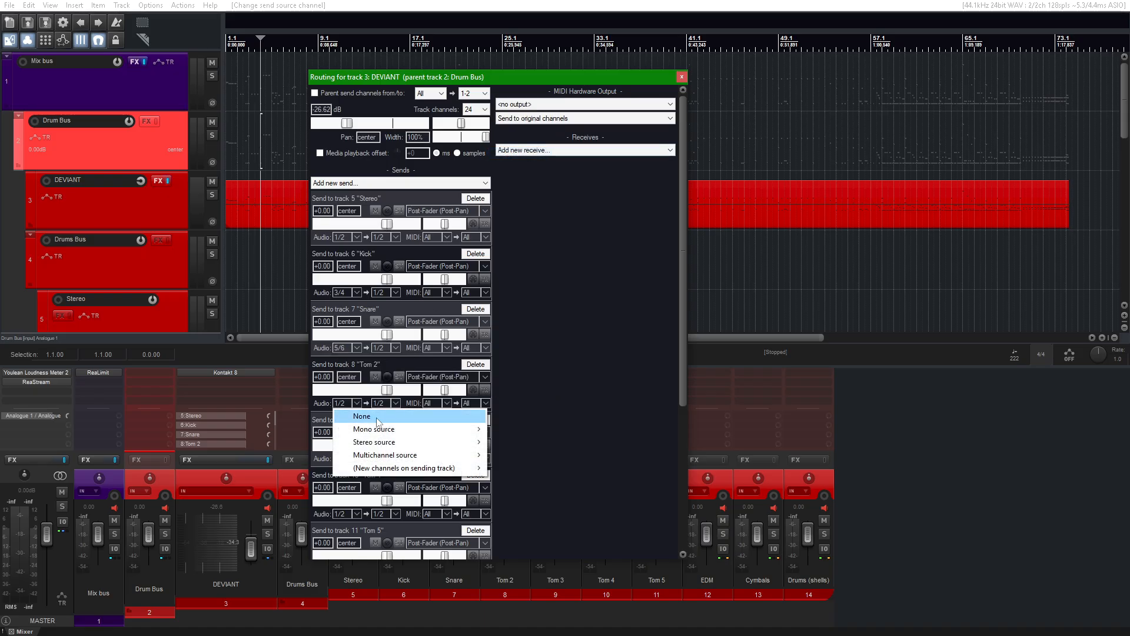
mouse_move(389, 444)
left_click(511, 235)
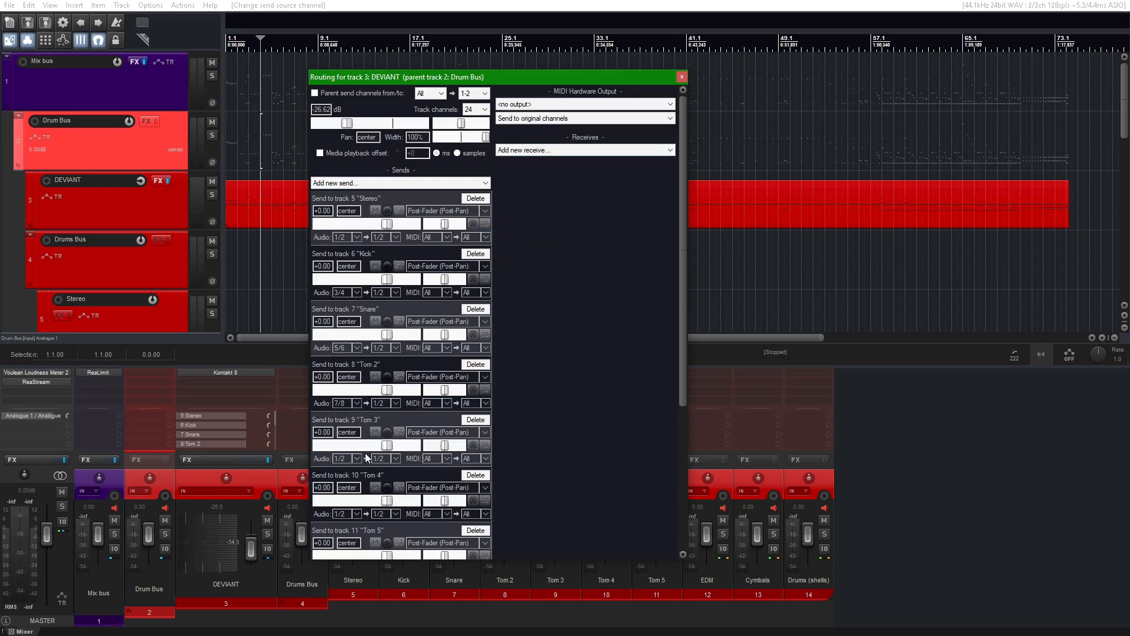
left_click(359, 457)
mouse_move(412, 498)
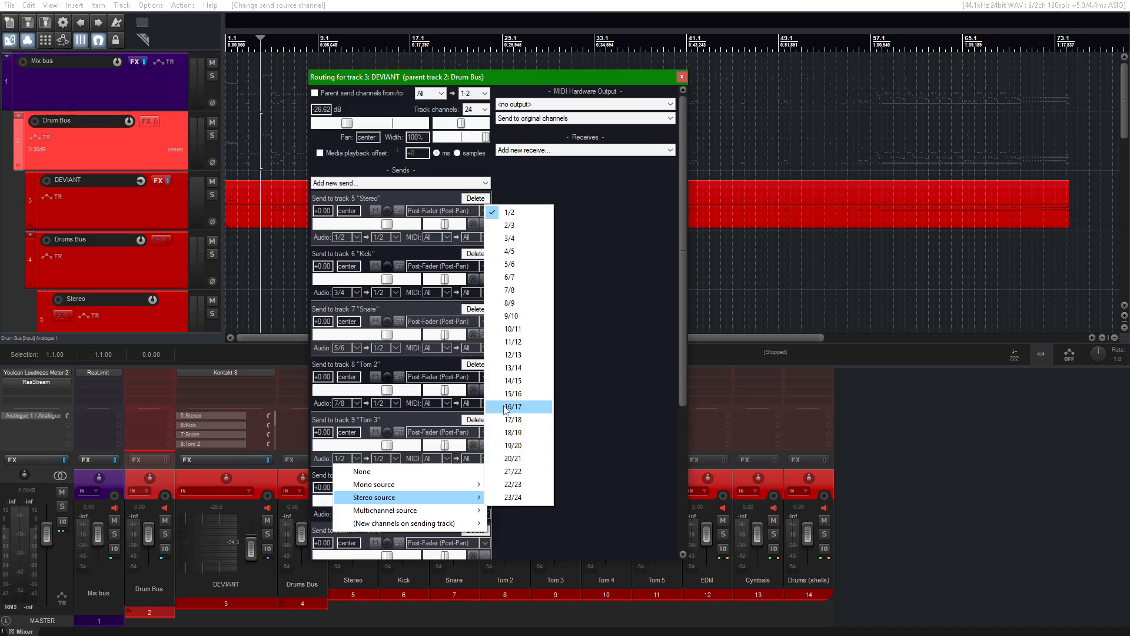
left_click(511, 316)
Set the audio source of the Tom 4 send to stereo 11/12 and the Tom 5 send to stereo 13/14.
scroll(344, 361, "down", 2)
left_click(356, 455)
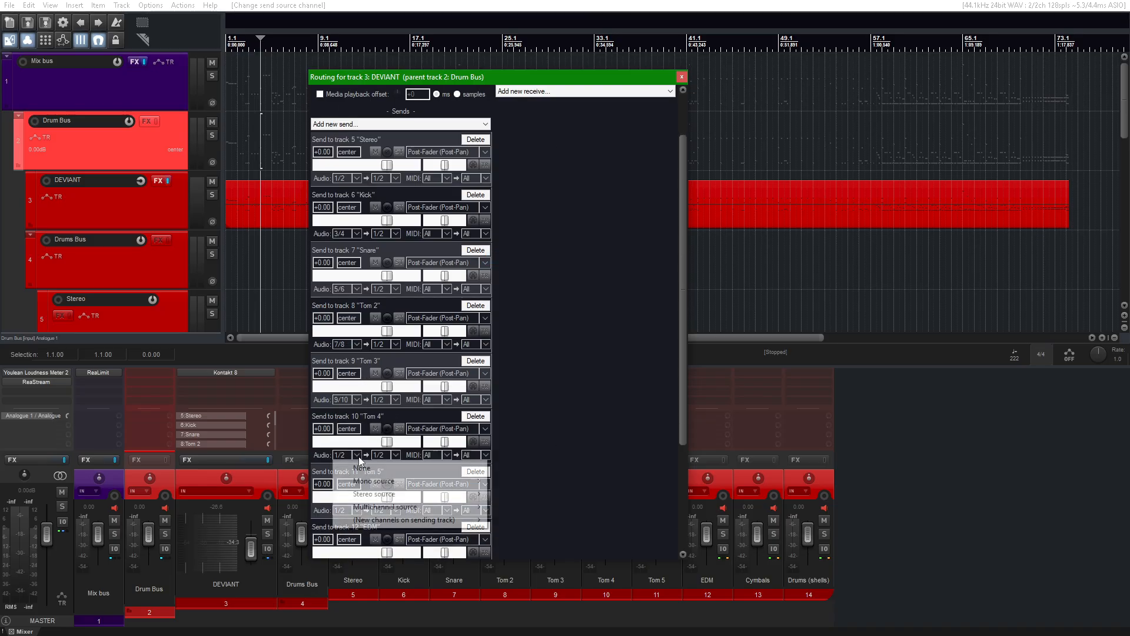
mouse_move(391, 494)
left_click(511, 338)
scroll(360, 479, "down", 1)
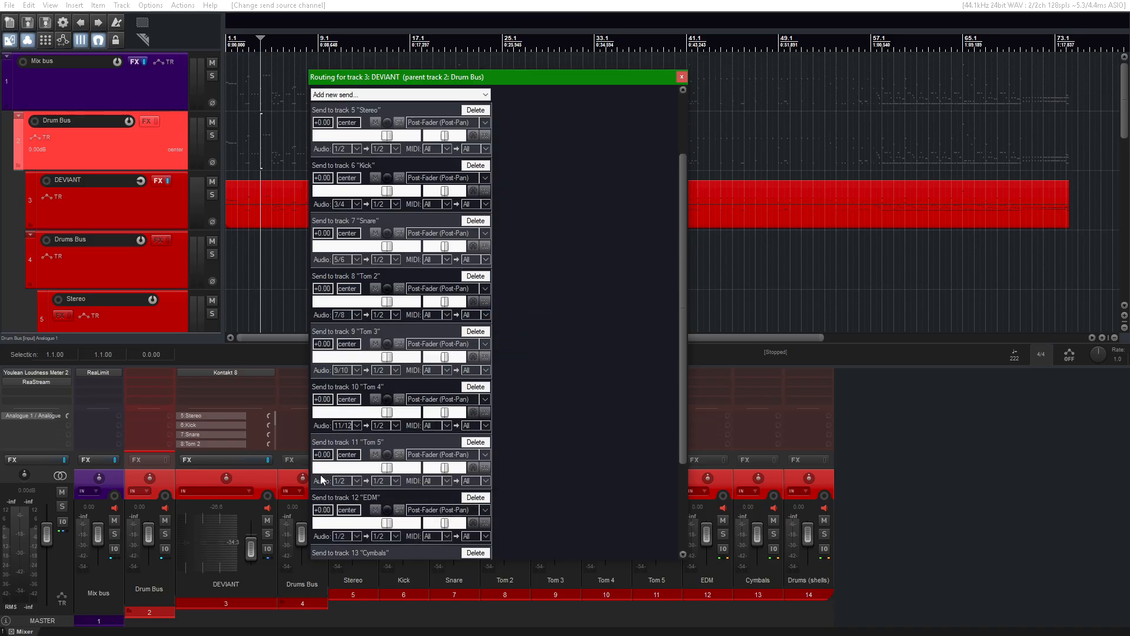
left_click(357, 481)
mouse_move(391, 520)
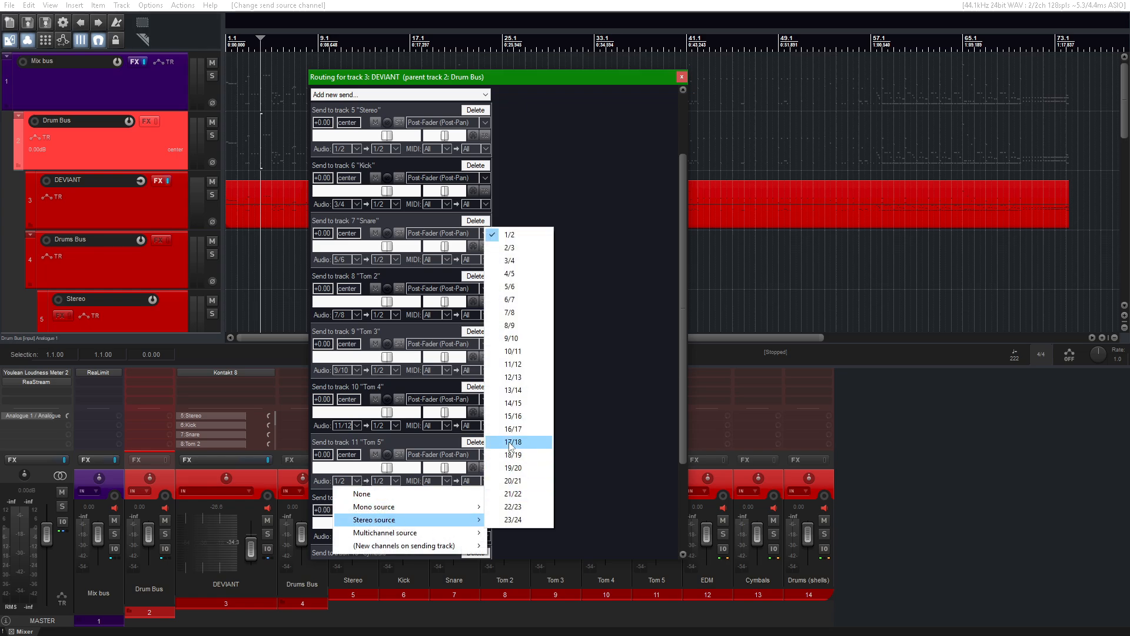
left_click(513, 390)
Set the audio source of the EDM send to stereo 15/16.
left_click(357, 536)
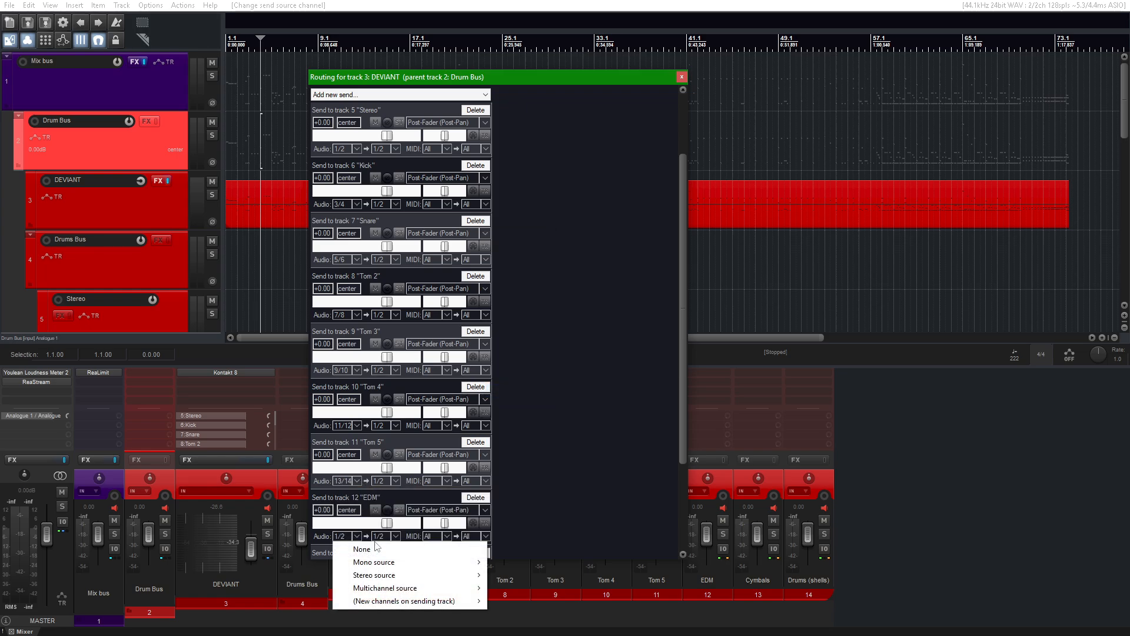
mouse_move(391, 575)
left_click(529, 473)
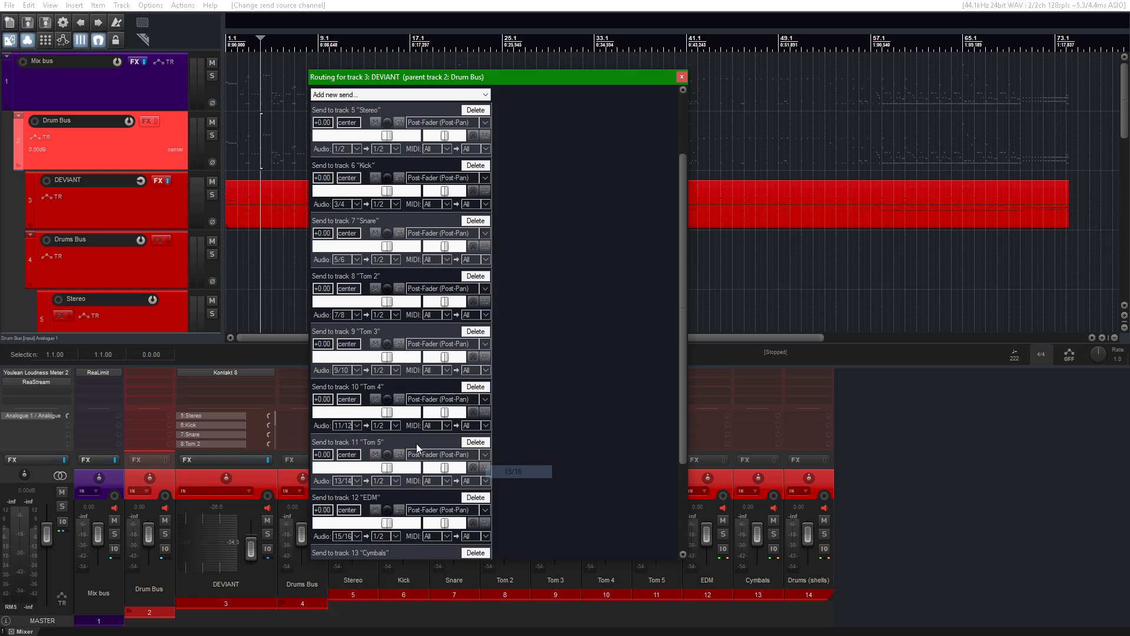
Set the audio source of the Cymbals send to stereo 17/18 and the Drums (shells) send to stereo 19/20.
scroll(424, 437, "down", 2)
left_click(354, 503)
mouse_move(412, 543)
left_click(522, 465)
scroll(370, 498, "down", 1)
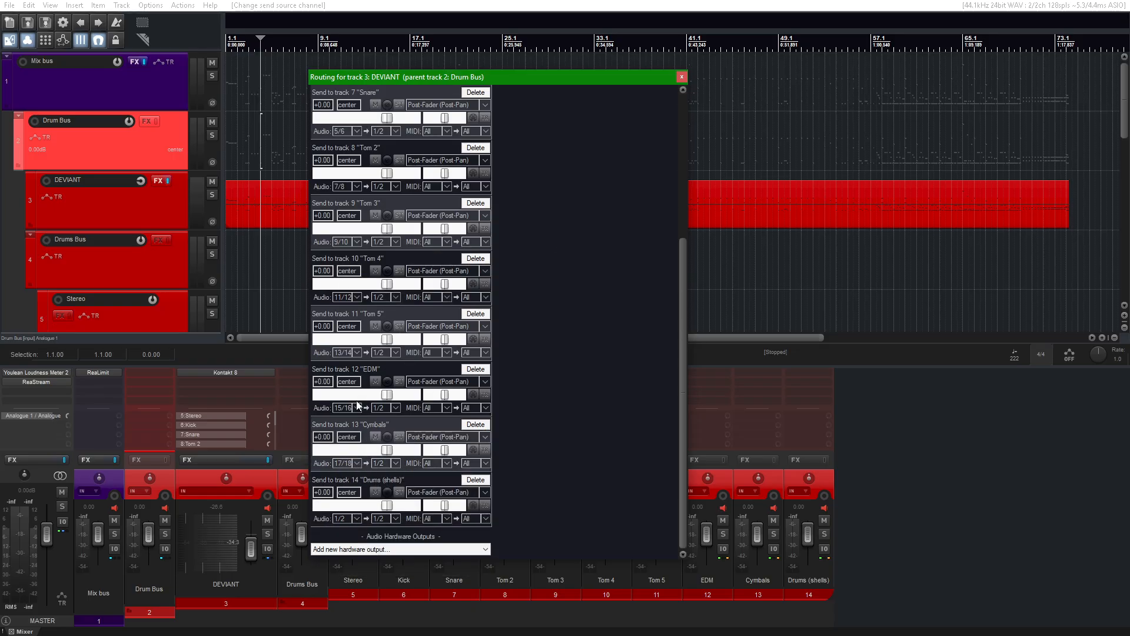
left_click(358, 519)
mouse_move(407, 557)
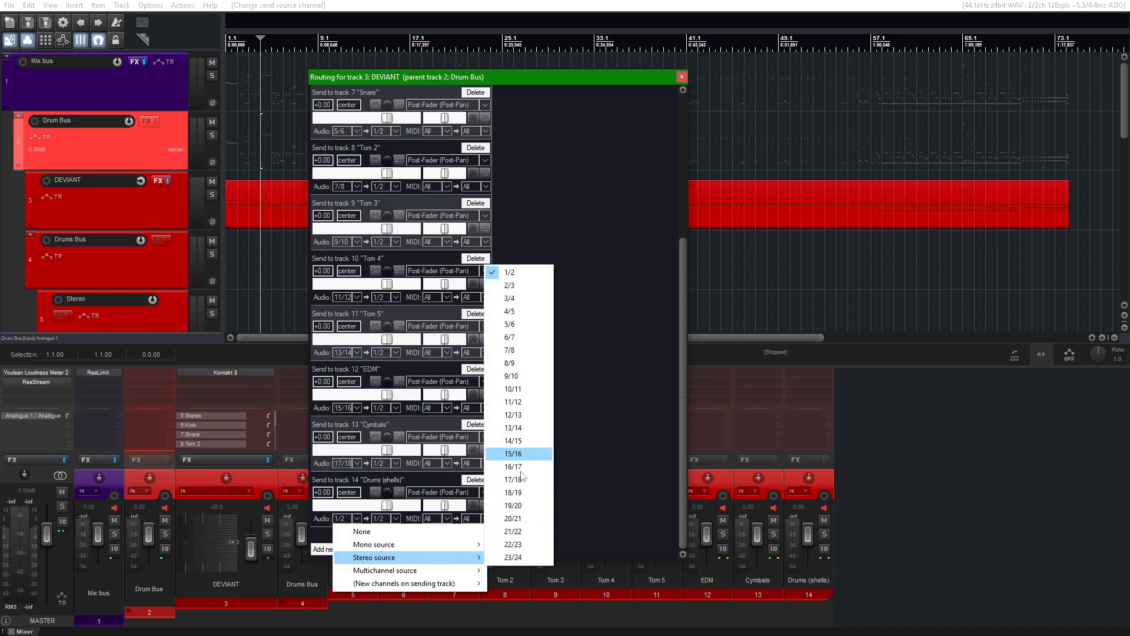
left_click(513, 506)
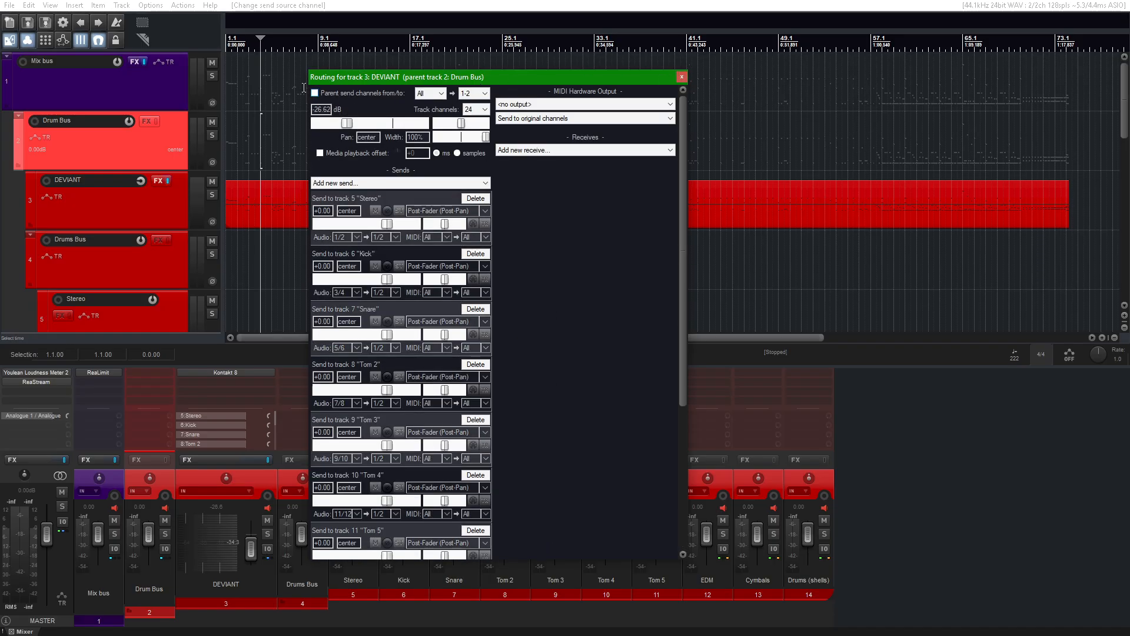
left_click(681, 77)
Play the project from bar 4 and examine the meters of the individual drum tracks.
mouse_move(249, 551)
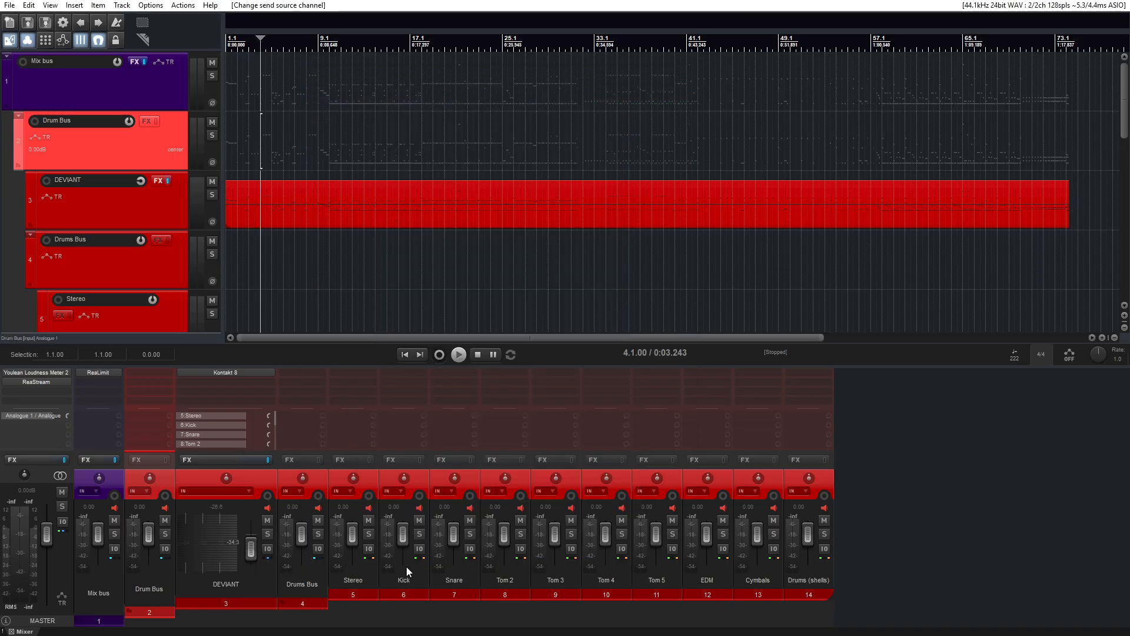
key("space")
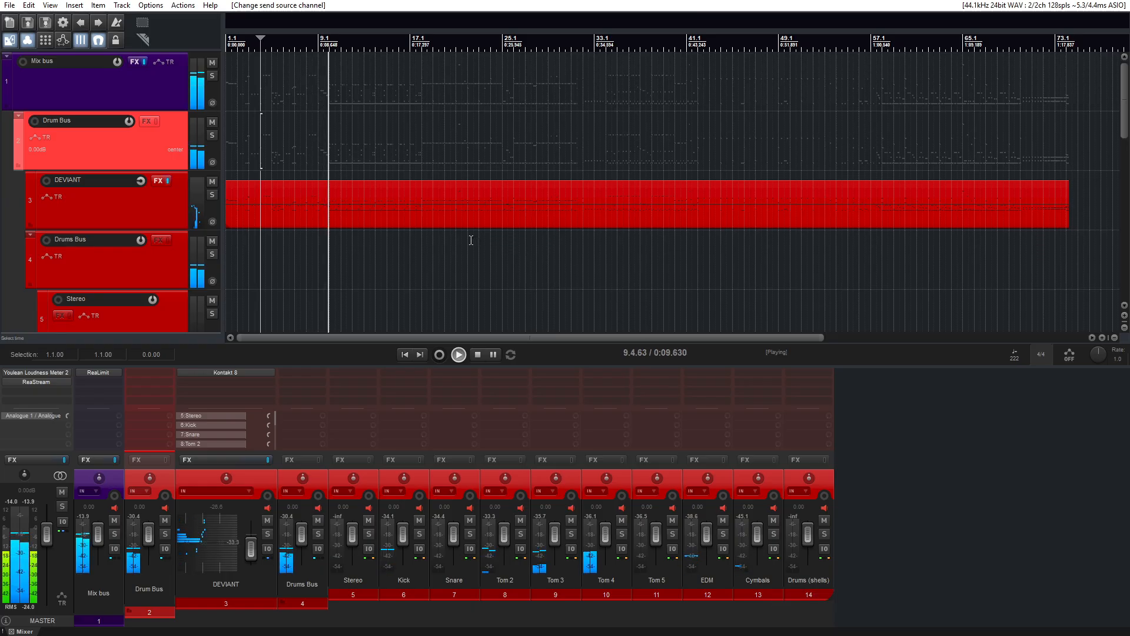
scroll(480, 238, "up", 2)
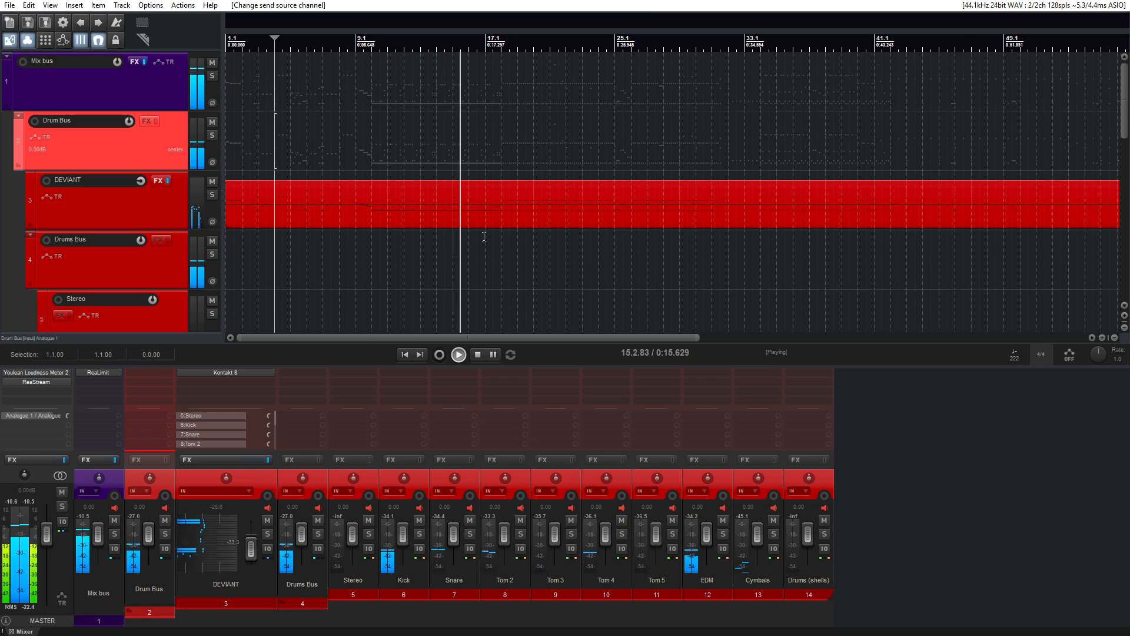
scroll(483, 236, "down", 2)
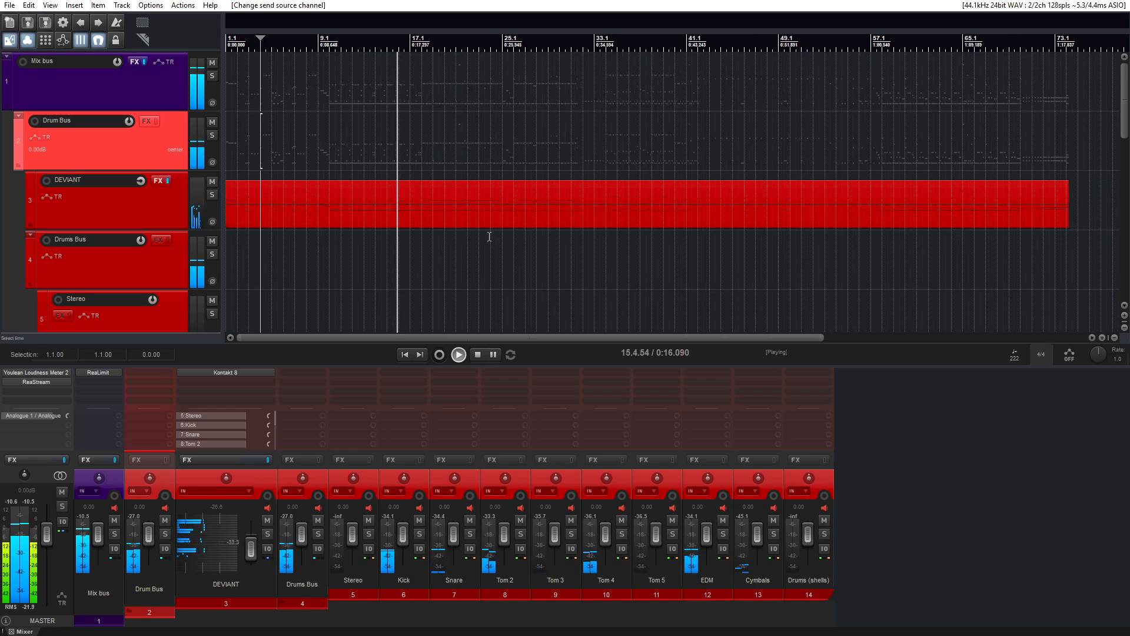
left_click(478, 354)
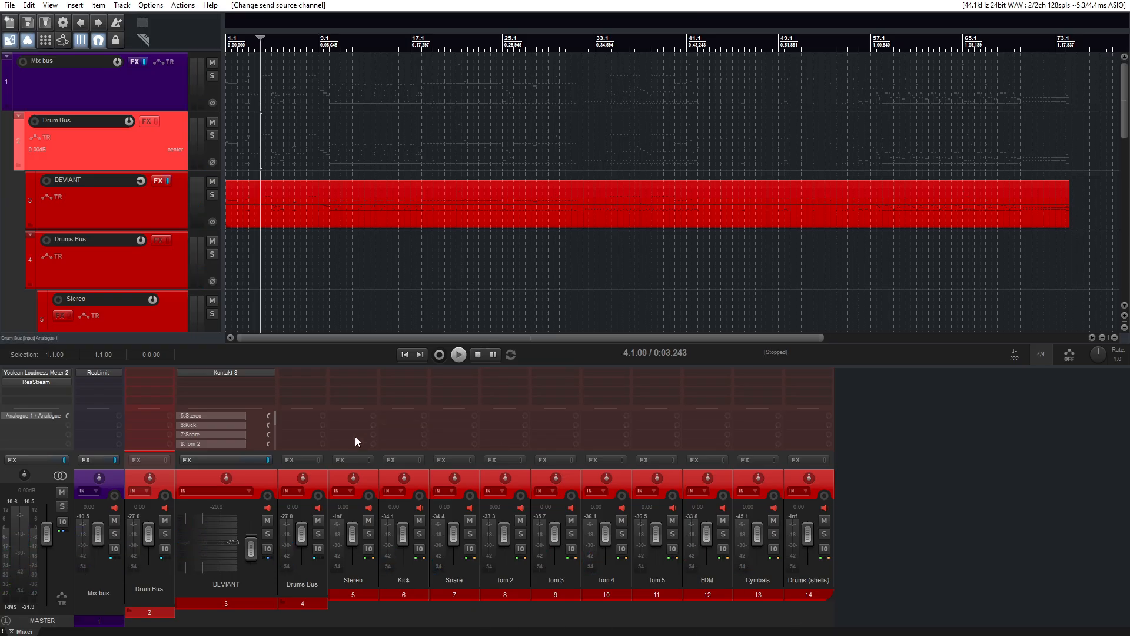
Open Kontakt 8's drum mixer on the DEVIANT track and briefly mute the Cymbals channel during playback.
left_click(228, 373)
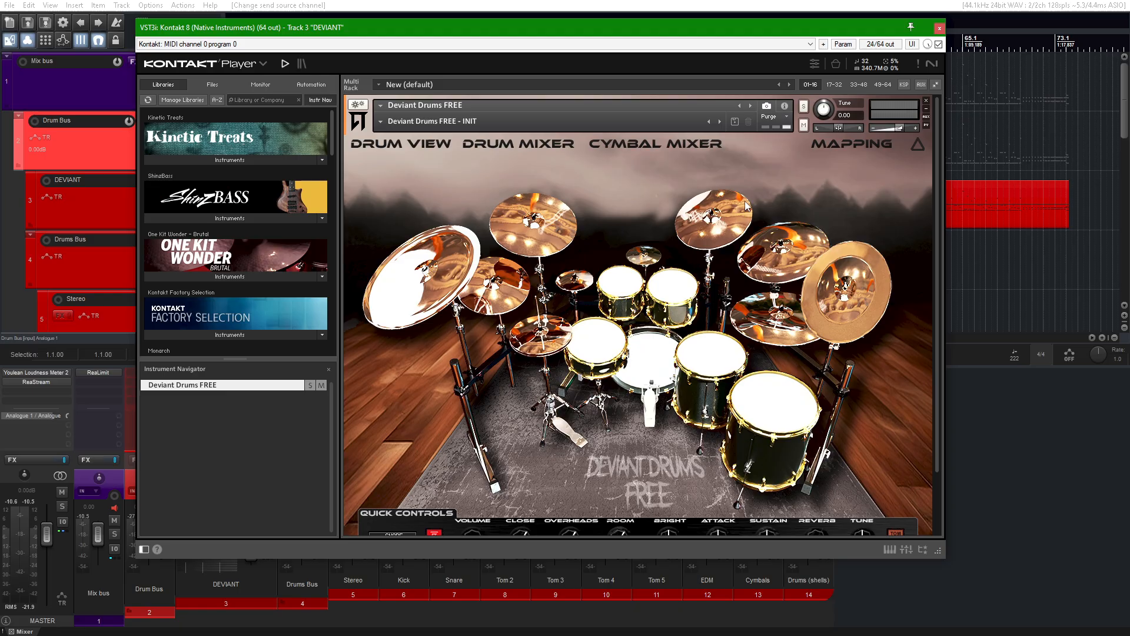
left_click(514, 146)
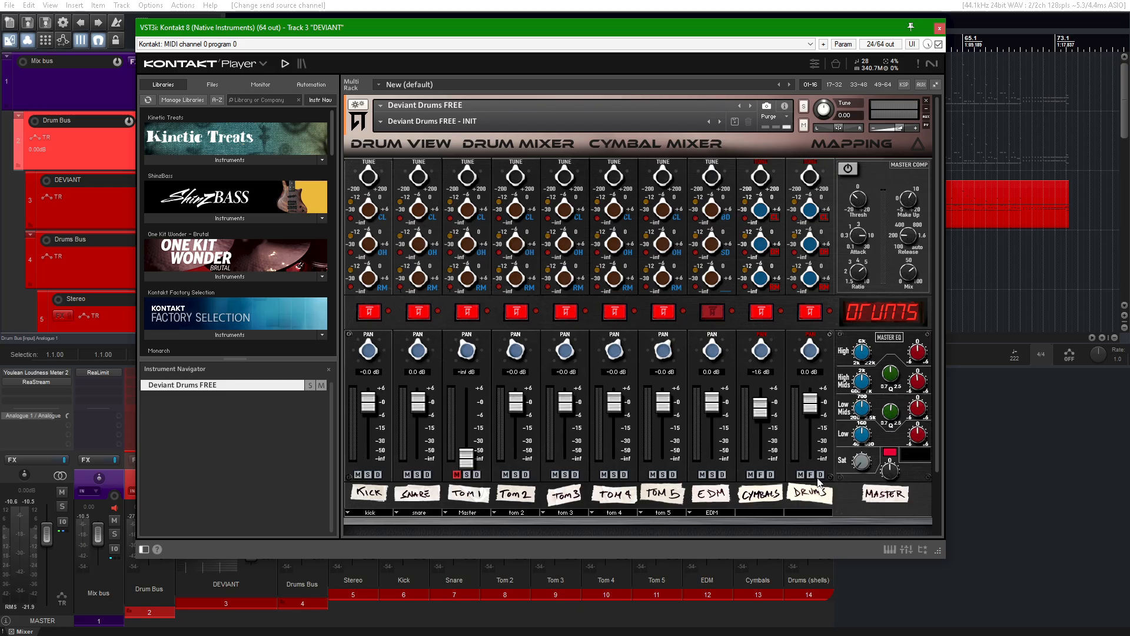
left_click(750, 475)
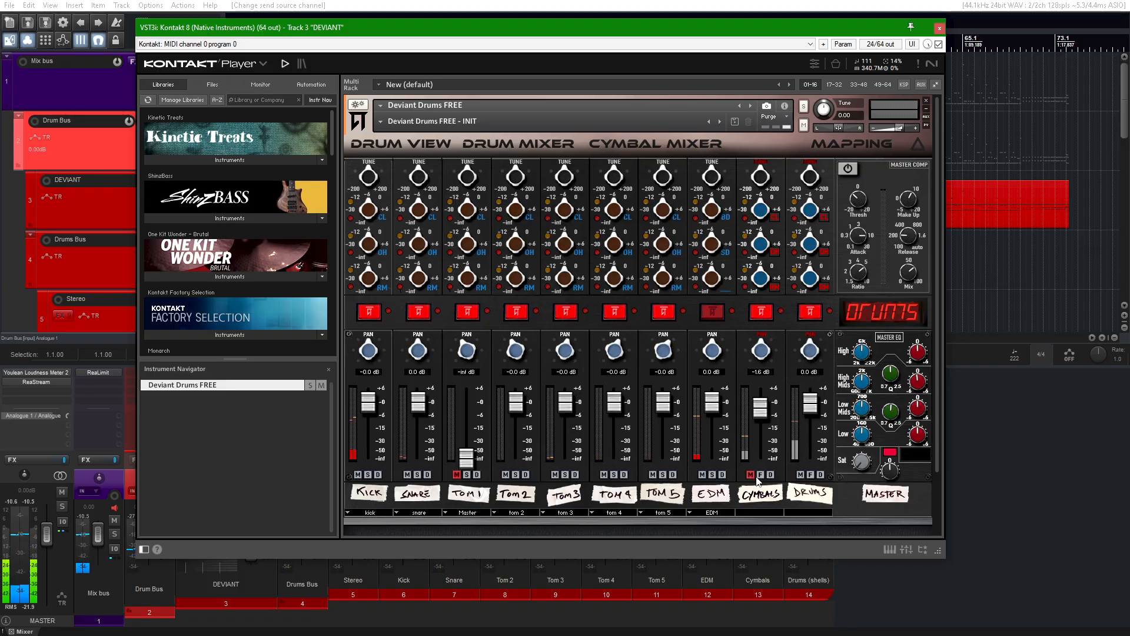
left_click(751, 475)
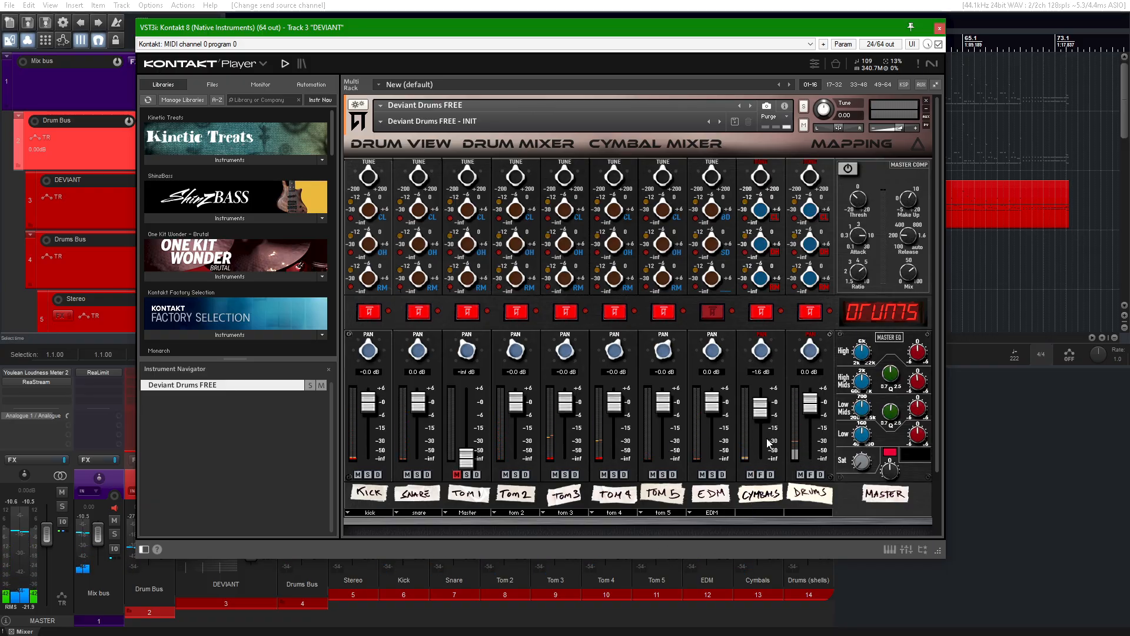
Compare the output assignments in the cymbal mixer and drum mixer, and close the Kontakt 8 window.
scroll(804, 484, "down", 1)
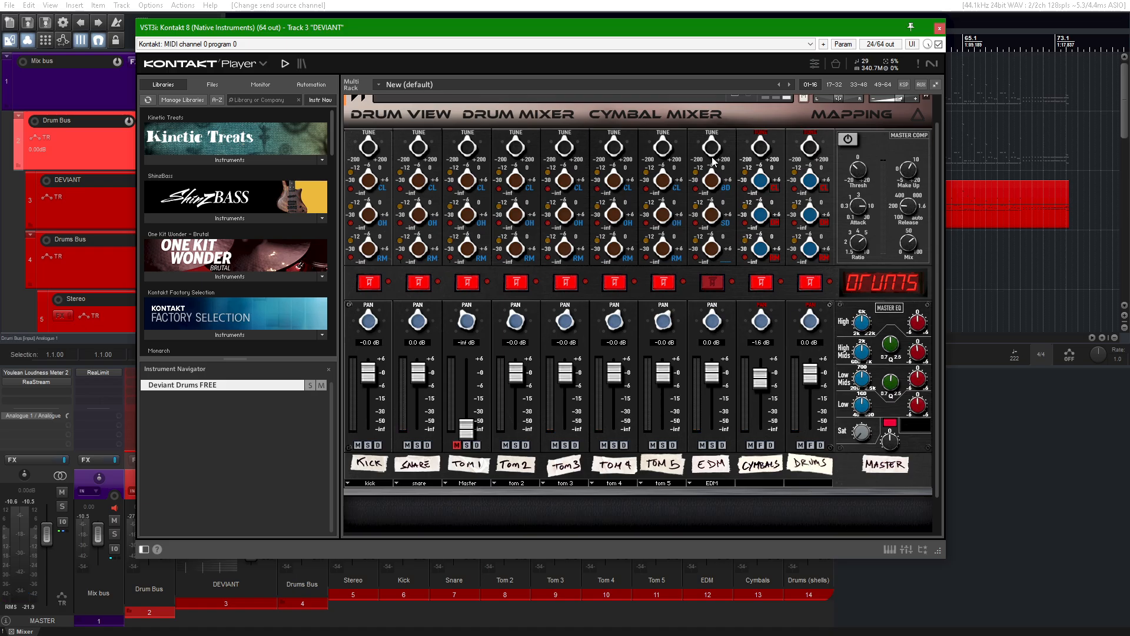
left_click(653, 113)
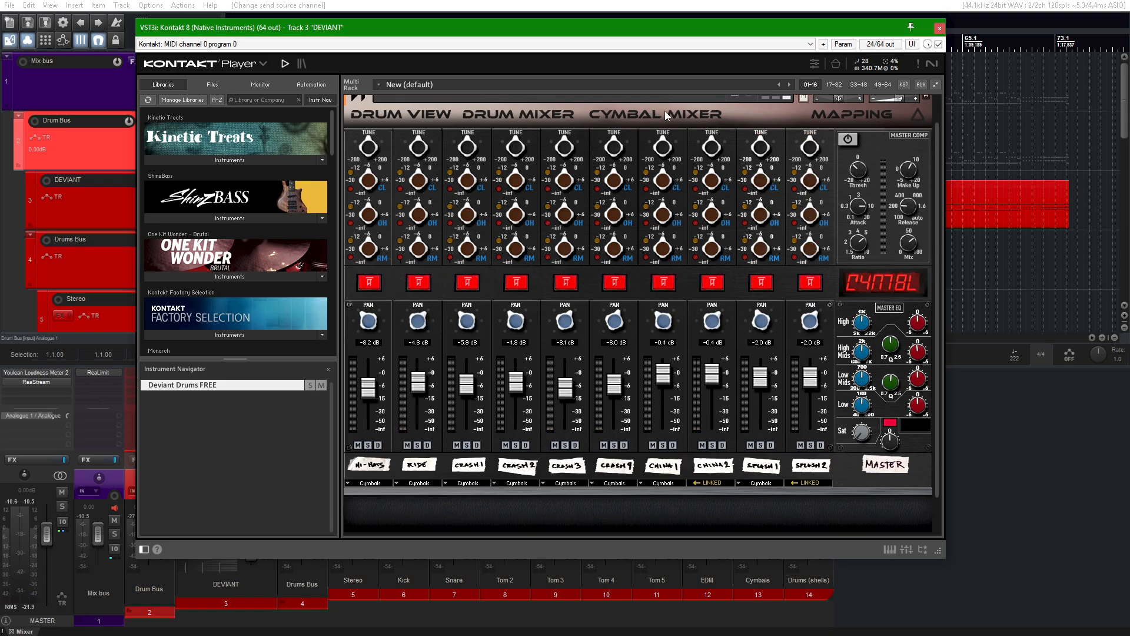
left_click(523, 120)
left_click(623, 114)
left_click(524, 114)
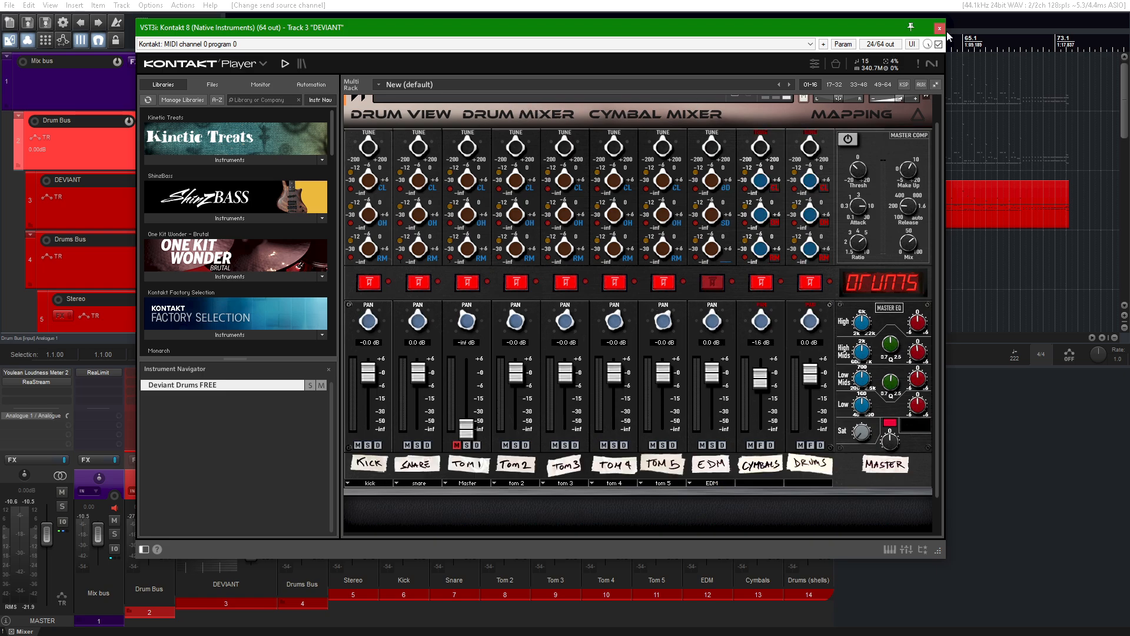
left_click(399, 118)
left_click(939, 29)
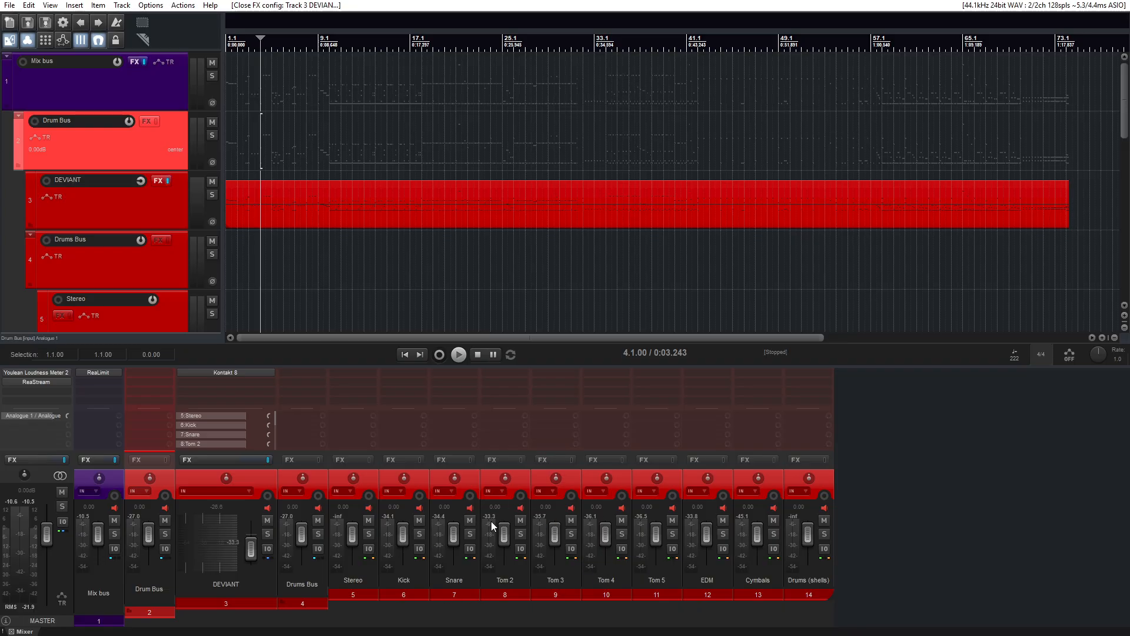
Add a send from the Kick track to Drums (shells) and copy it to the Snare, Tom 2, Tom 3, Tom 4 and Tom 5 tracks.
left_click(406, 417)
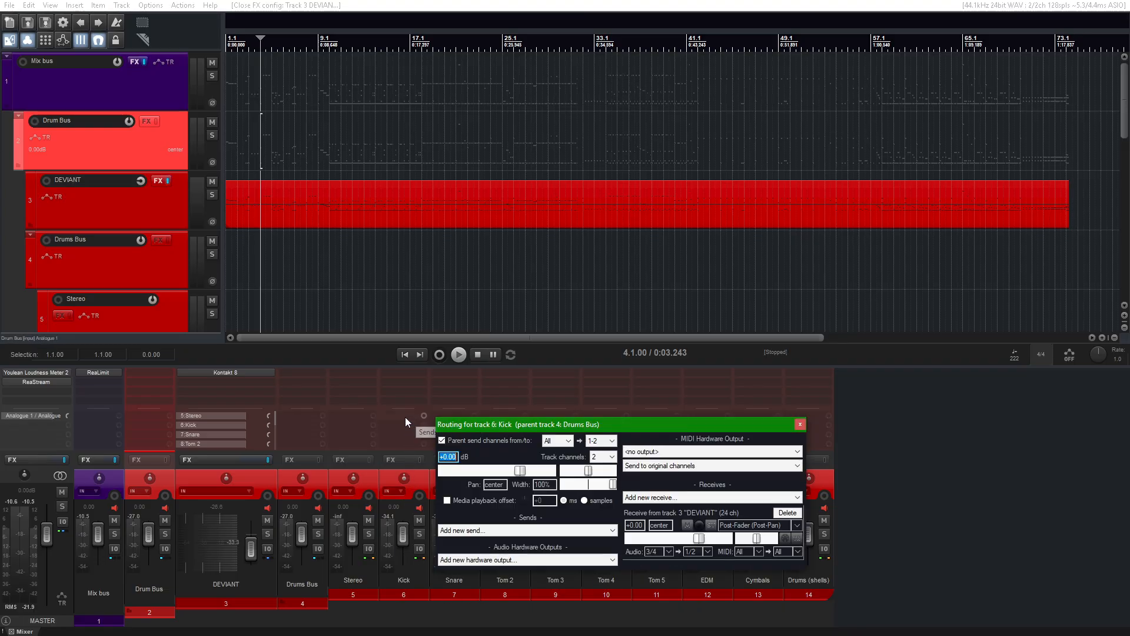
left_click(493, 530)
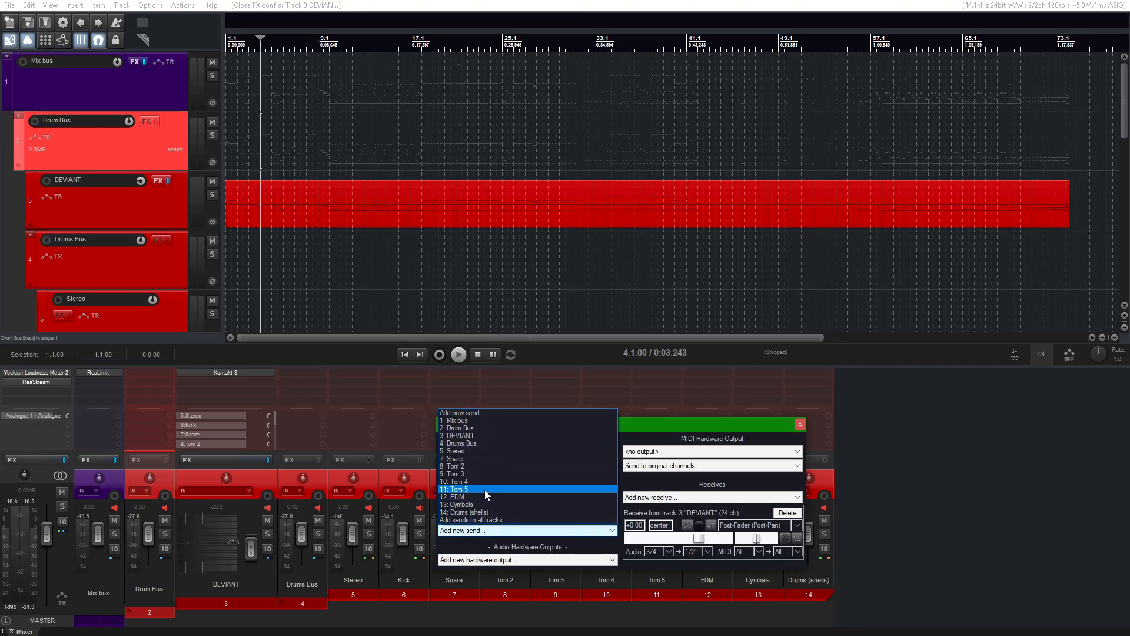
left_click(488, 511)
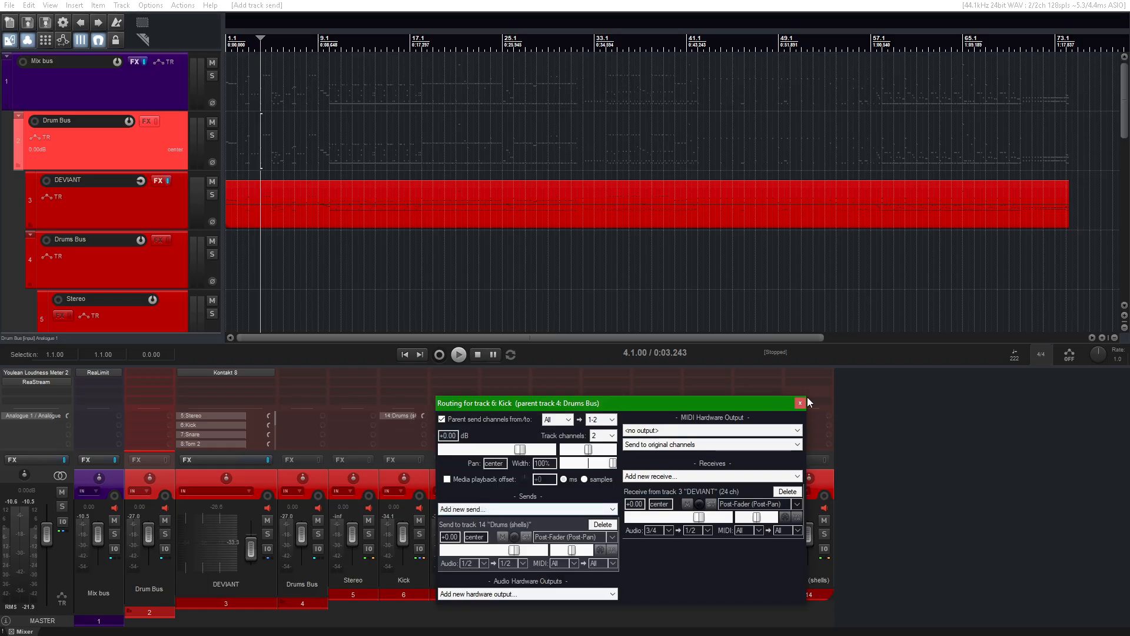
left_click(800, 403)
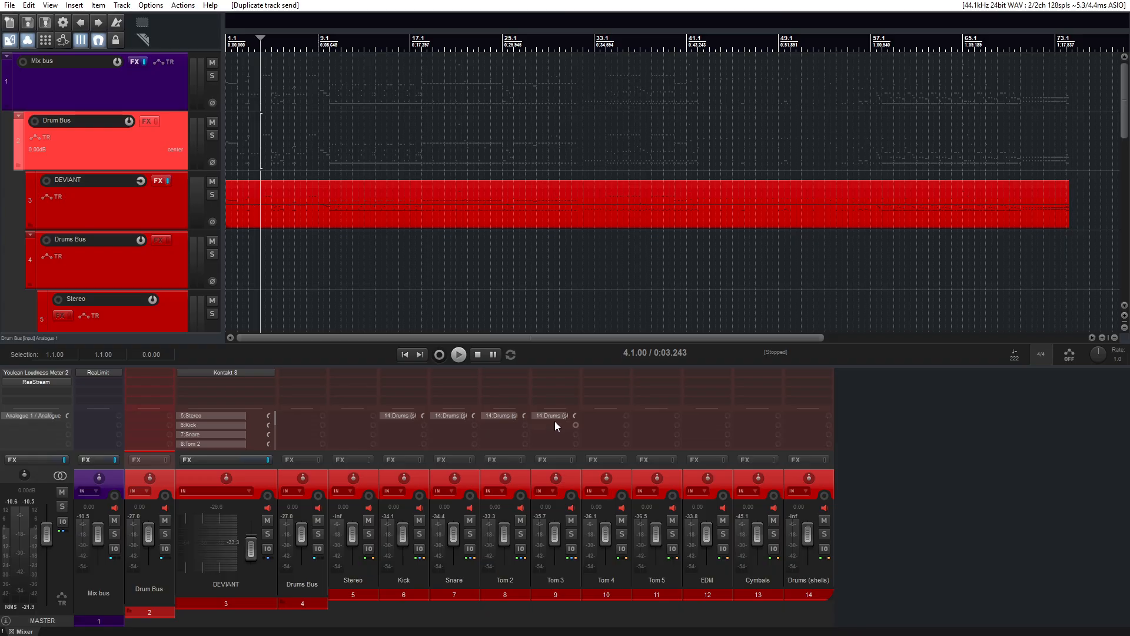
left_click_drag(671, 425, 659, 425)
Audition the Drums (shells) track in solo, pulling its fader down to -inf and resetting it to 0 dB during playback.
left_click_drag(806, 529, 811, 563)
left_click(811, 600)
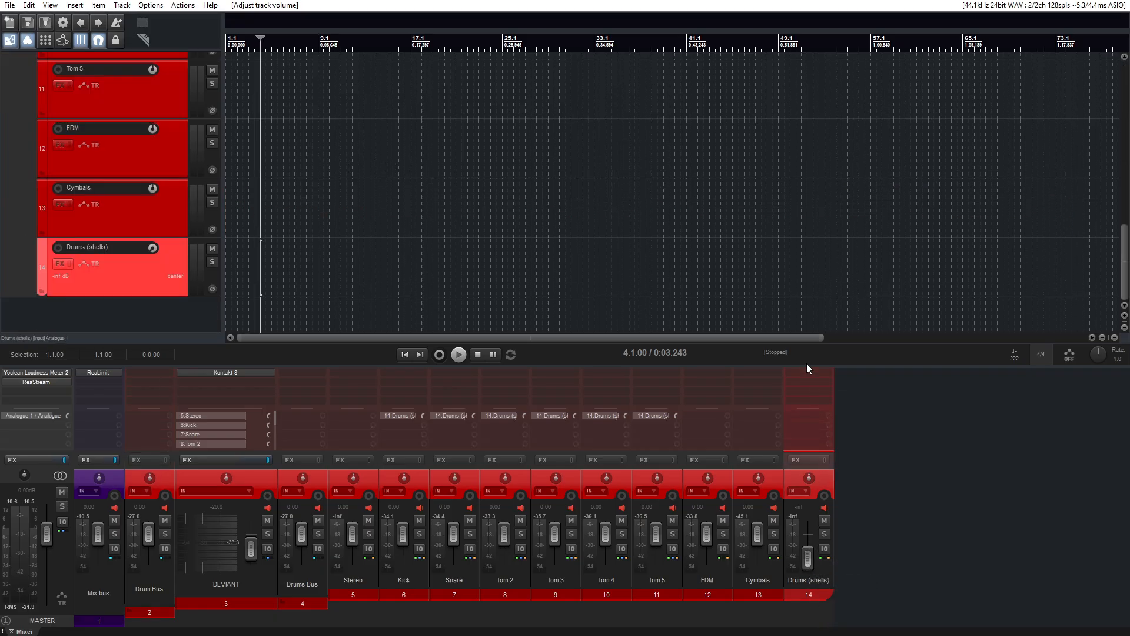
left_click(824, 533)
key("space")
double_click(807, 538)
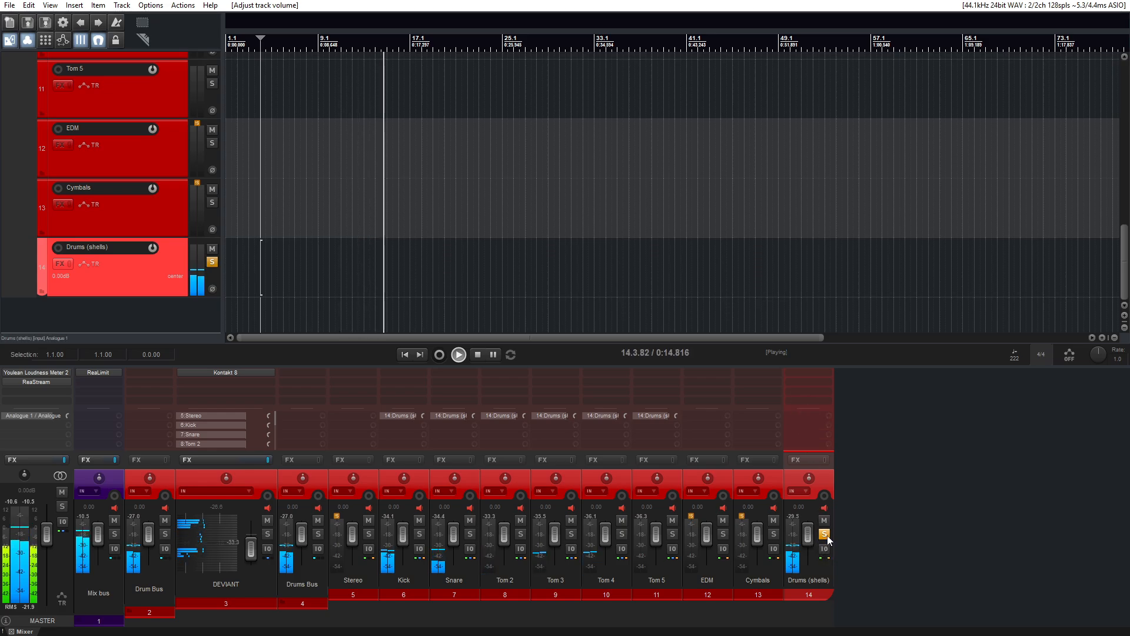
key("space")
left_click(825, 533)
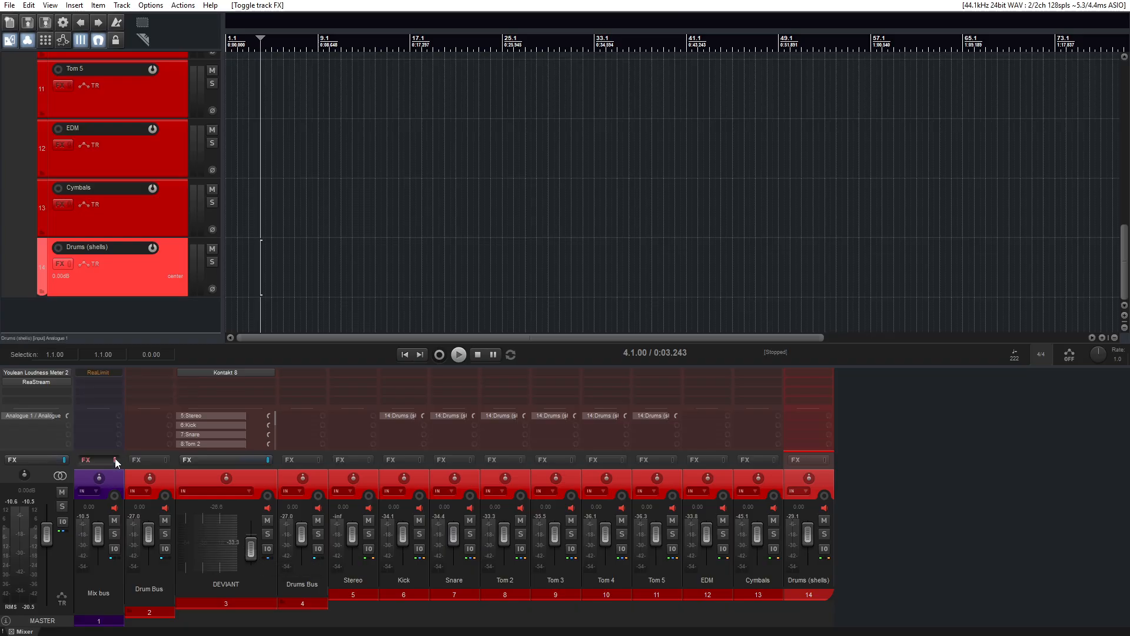
Set the DEVIANT track's volume to about -24.2 dB while playing several passages with the Mix bus effects bypassed.
key("space")
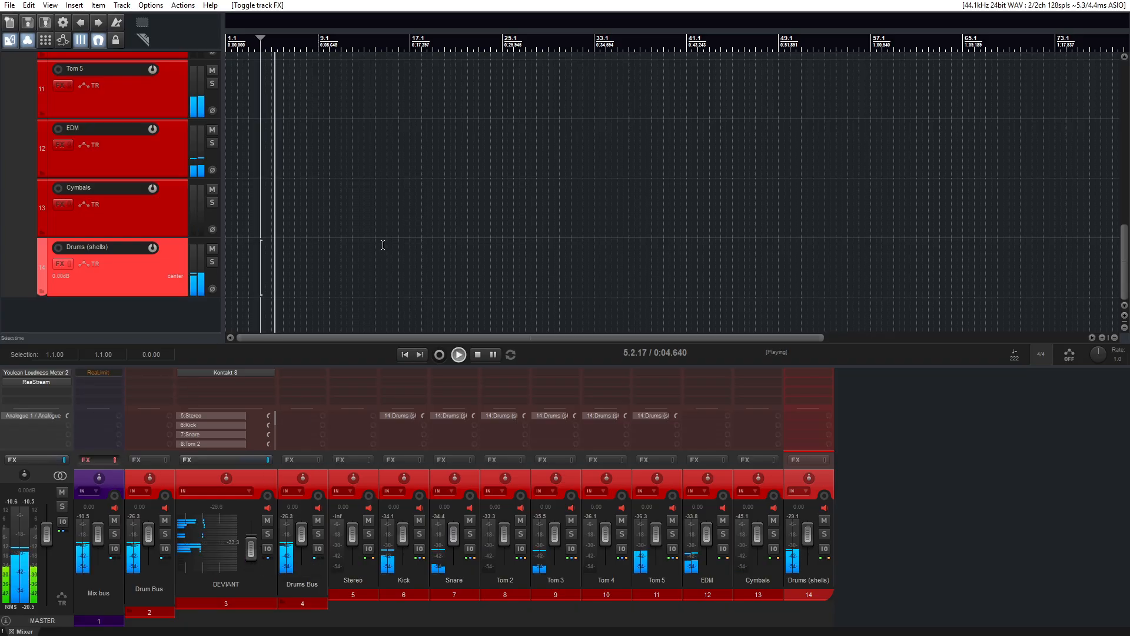
left_click(357, 182)
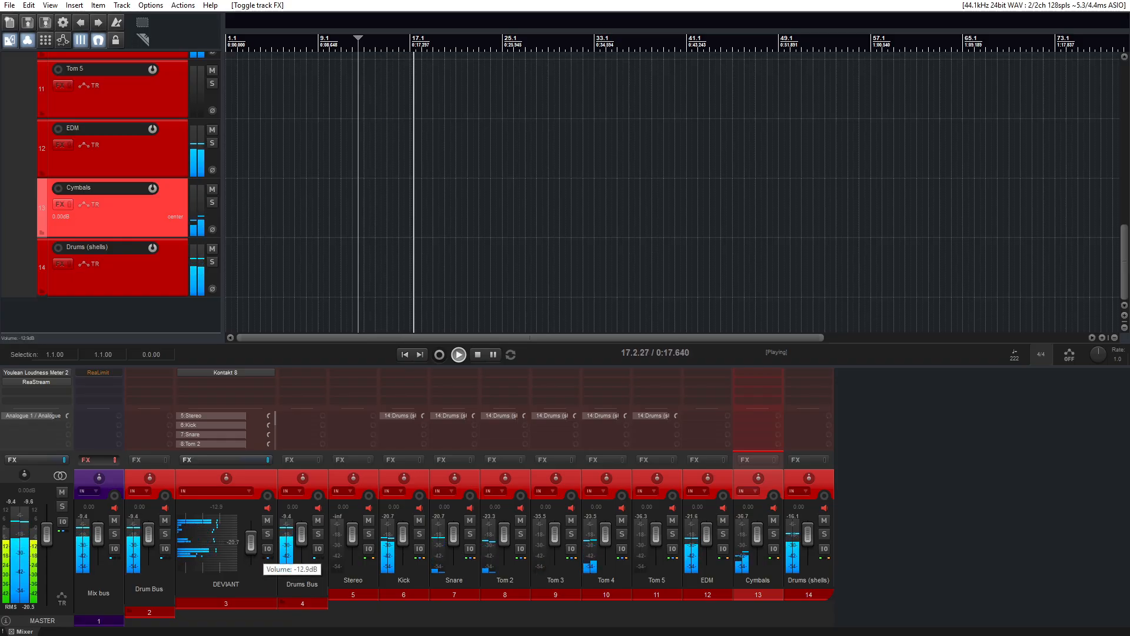
left_click_drag(251, 542, 251, 549)
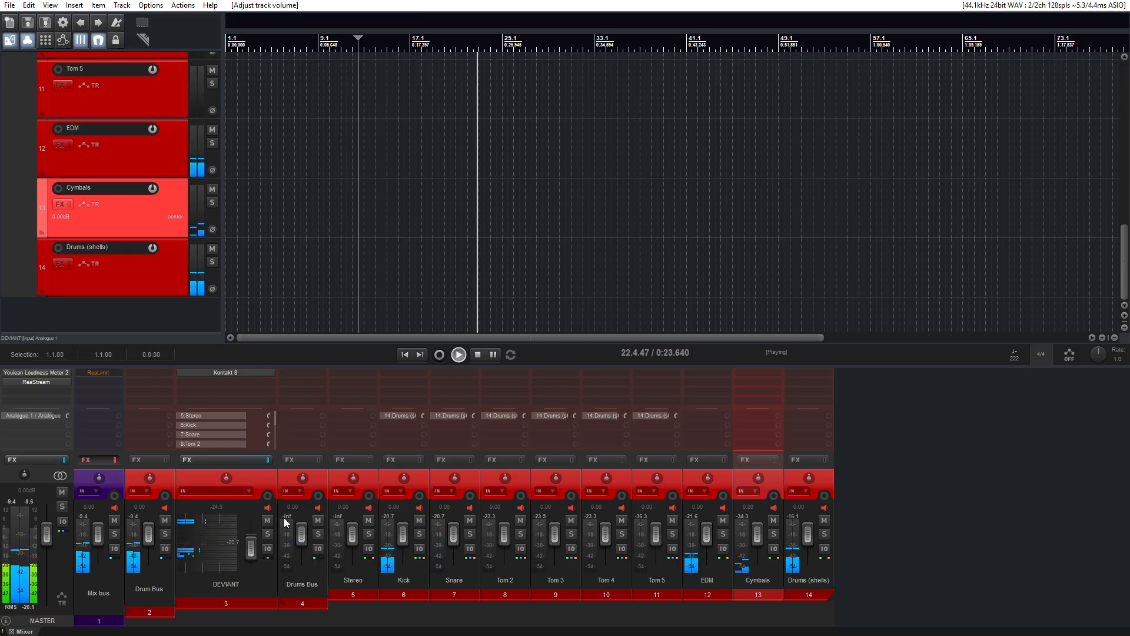
left_click(569, 129)
left_click_drag(251, 550, 251, 548)
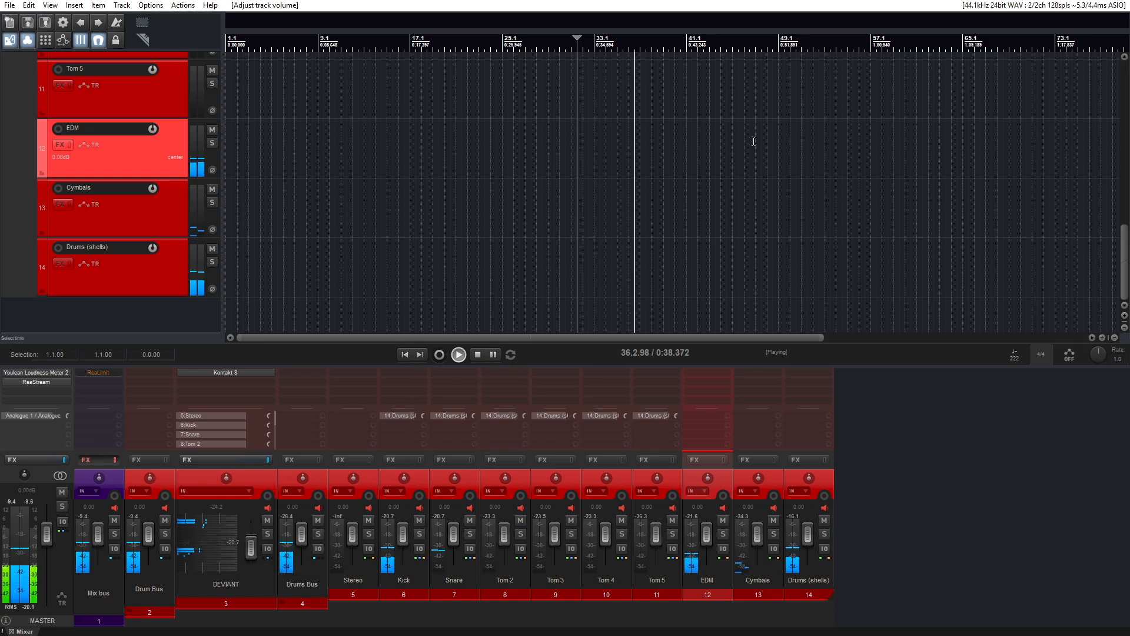
left_click_drag(1124, 244, 1125, 156)
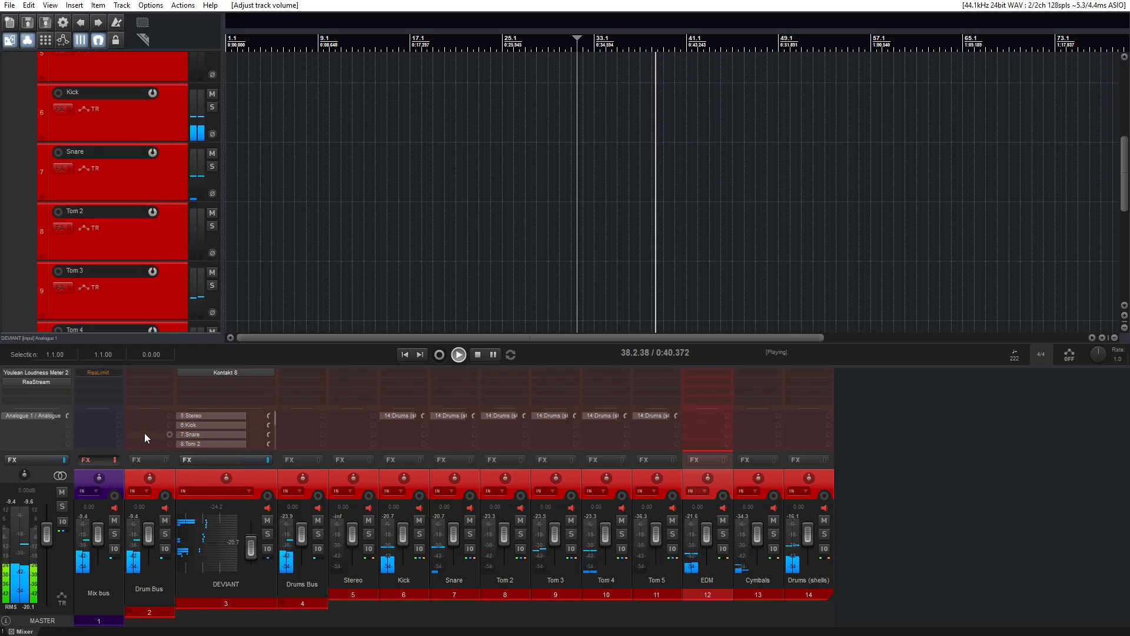
key("space")
Re-enable the Mix bus effects and check the ReaLimit limiter during playback.
left_click(98, 372)
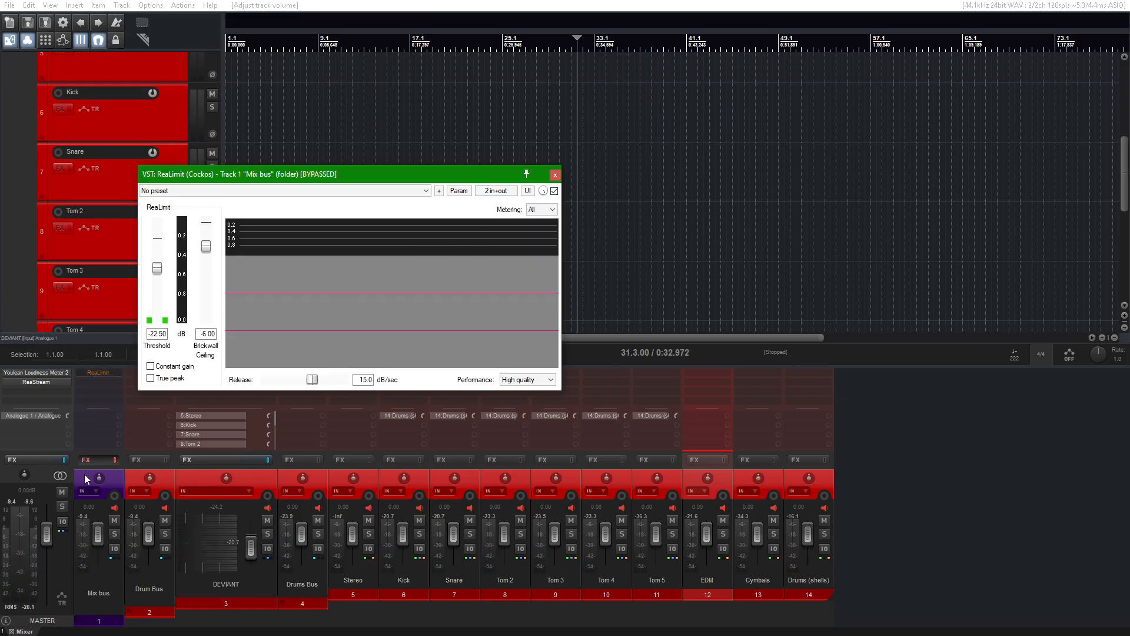
left_click(113, 461)
key("space")
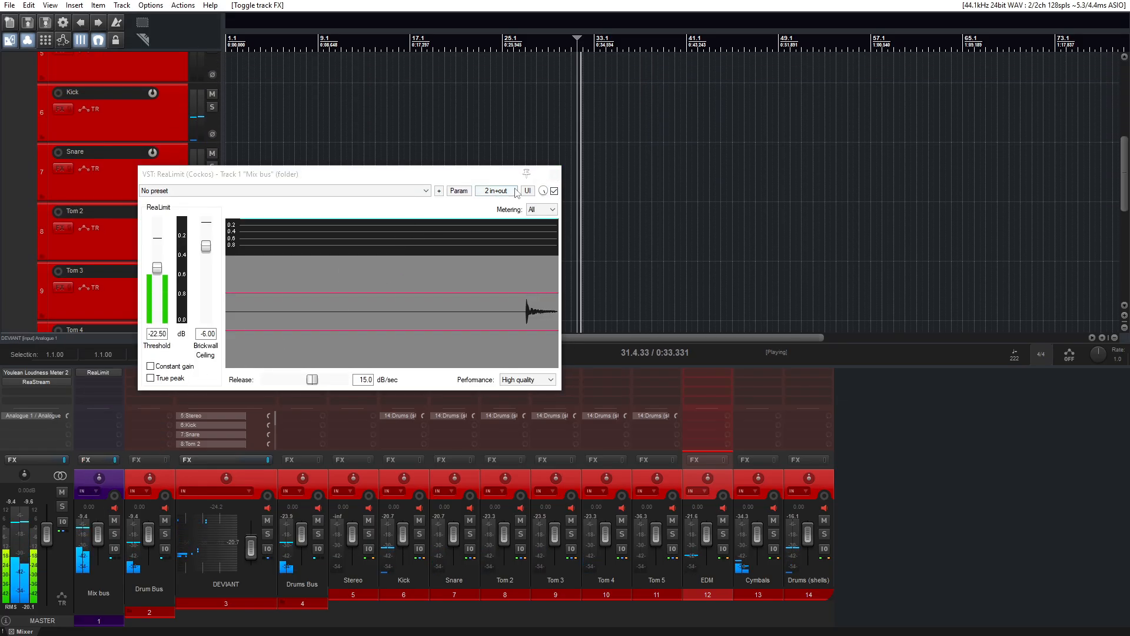
left_click(555, 174)
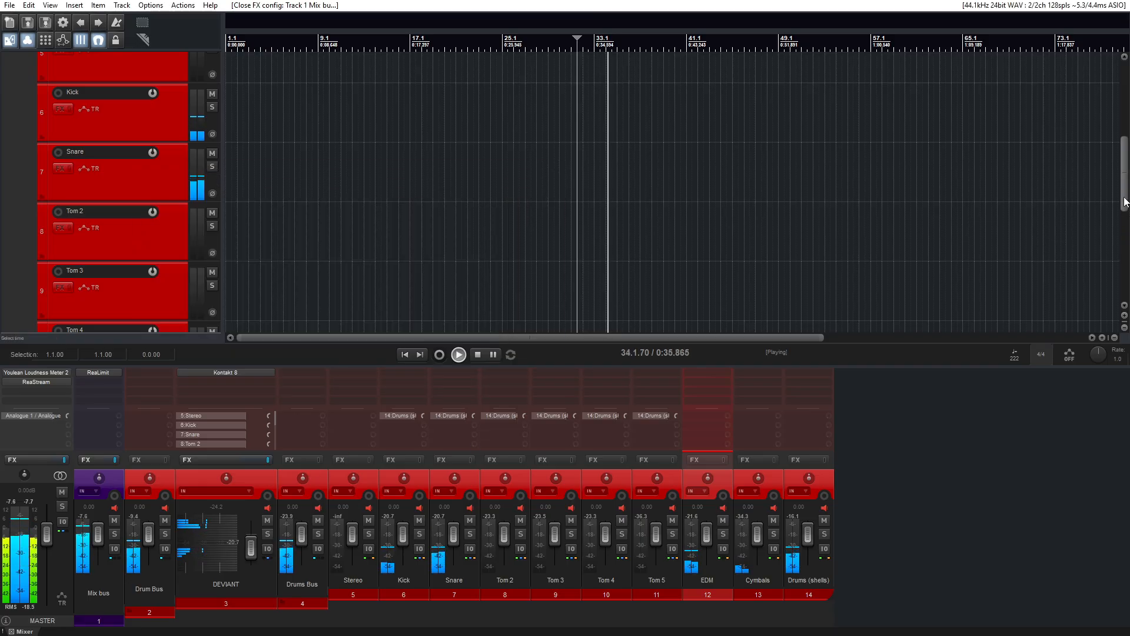
Open Youlean Loudness Meter 2 on the master track and restart its loudness measurement during playback.
scroll(442, 95, "up", 3)
scroll(475, 224, "up", 1)
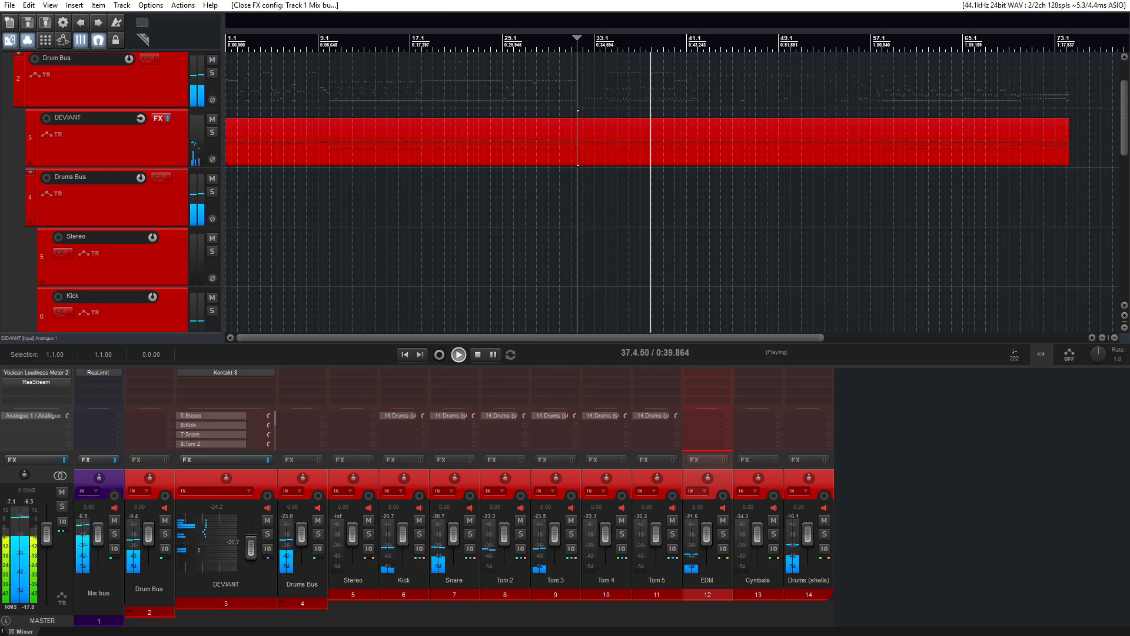
left_click(36, 373)
left_click_drag(278, 33, 630, 79)
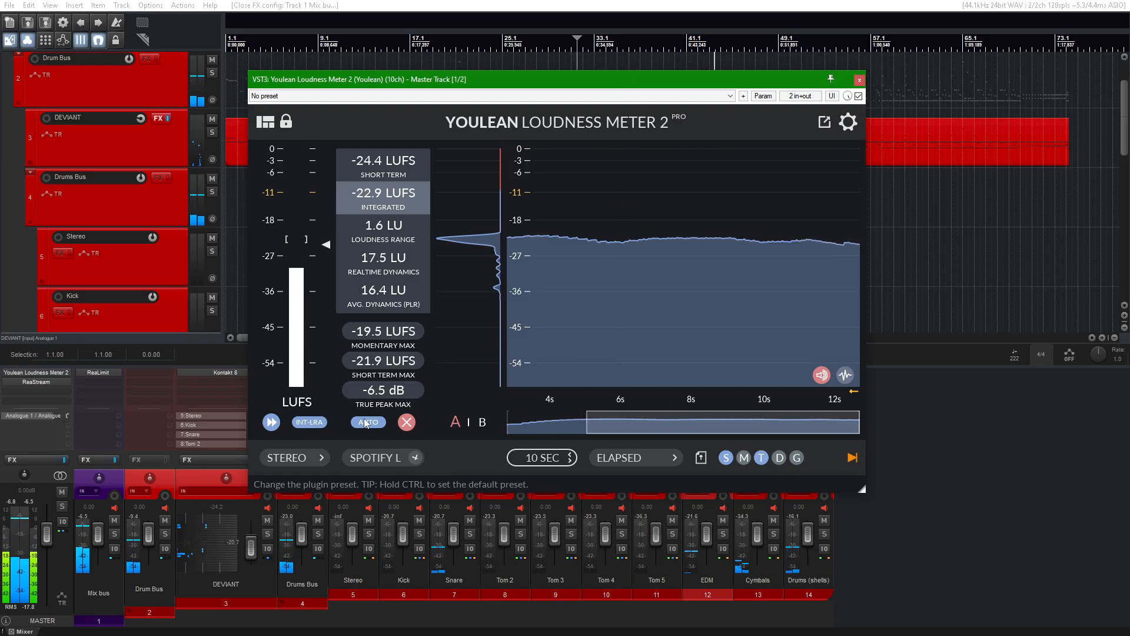
left_click(406, 421)
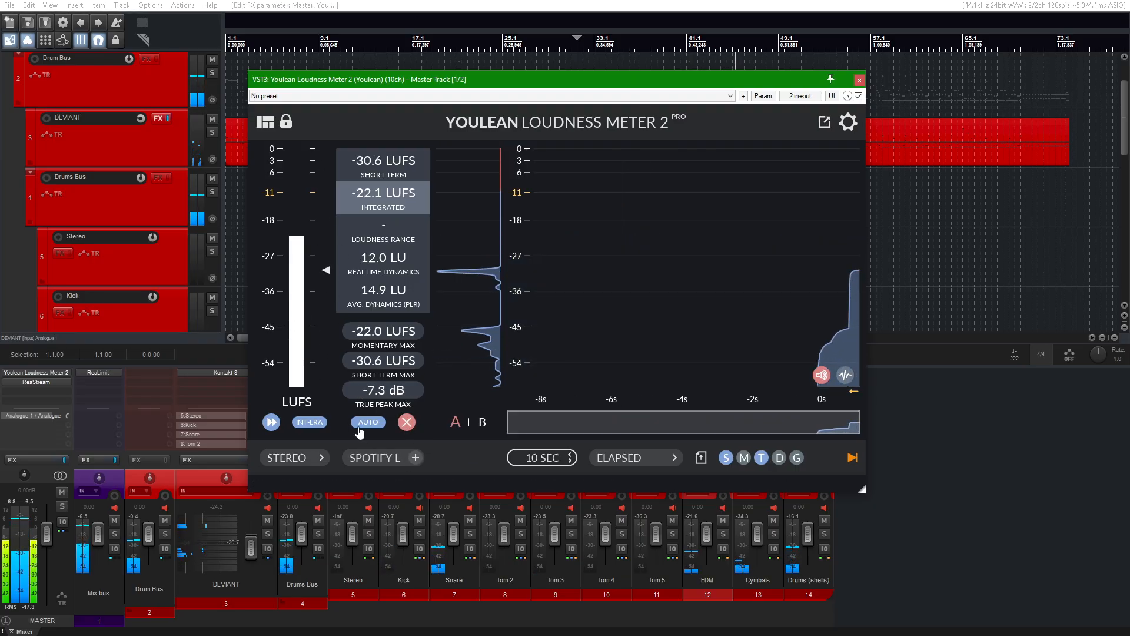
Switch the loudness meter's preset to YouTube and stop playback.
left_click(375, 458)
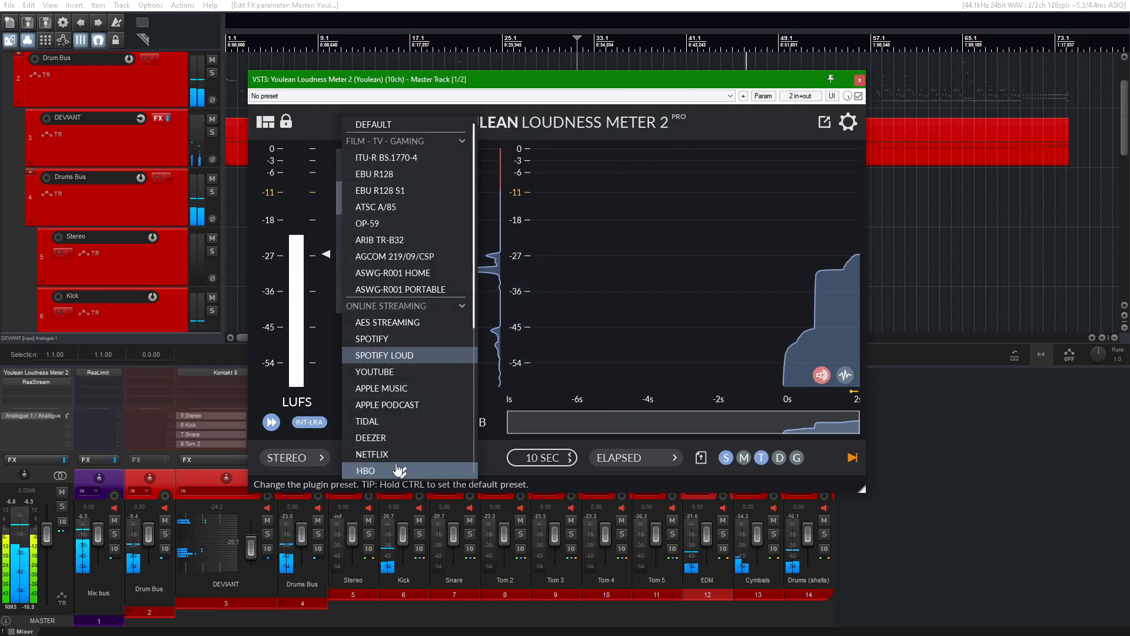
left_click(387, 373)
key("space")
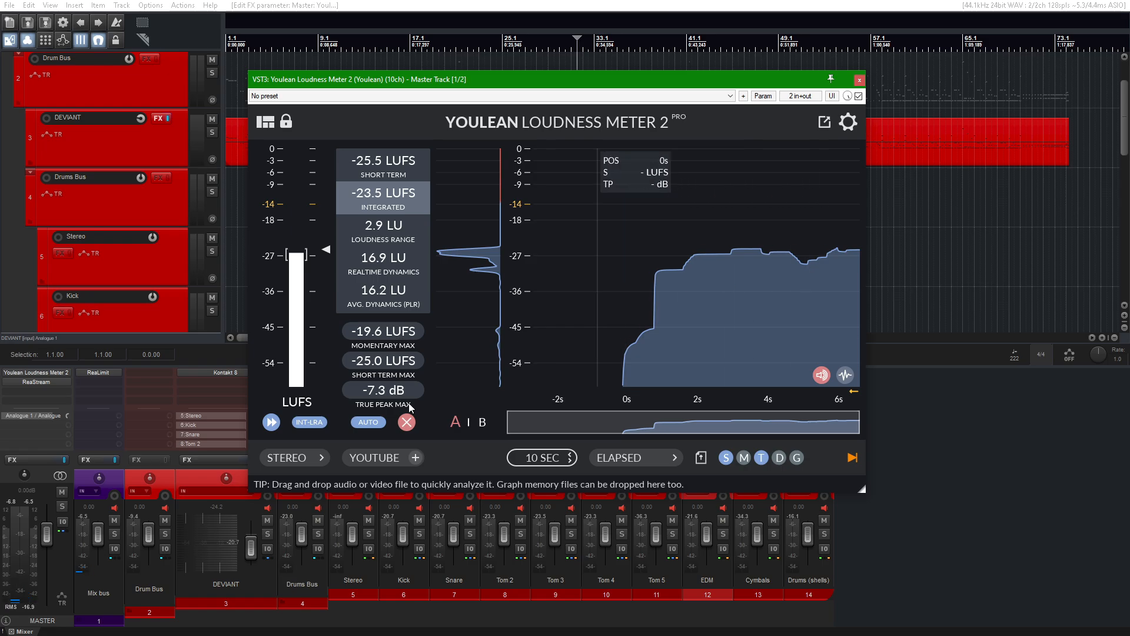
Try the Spotify Loud preset in the loudness meter and return to the YouTube preset.
left_click(381, 459)
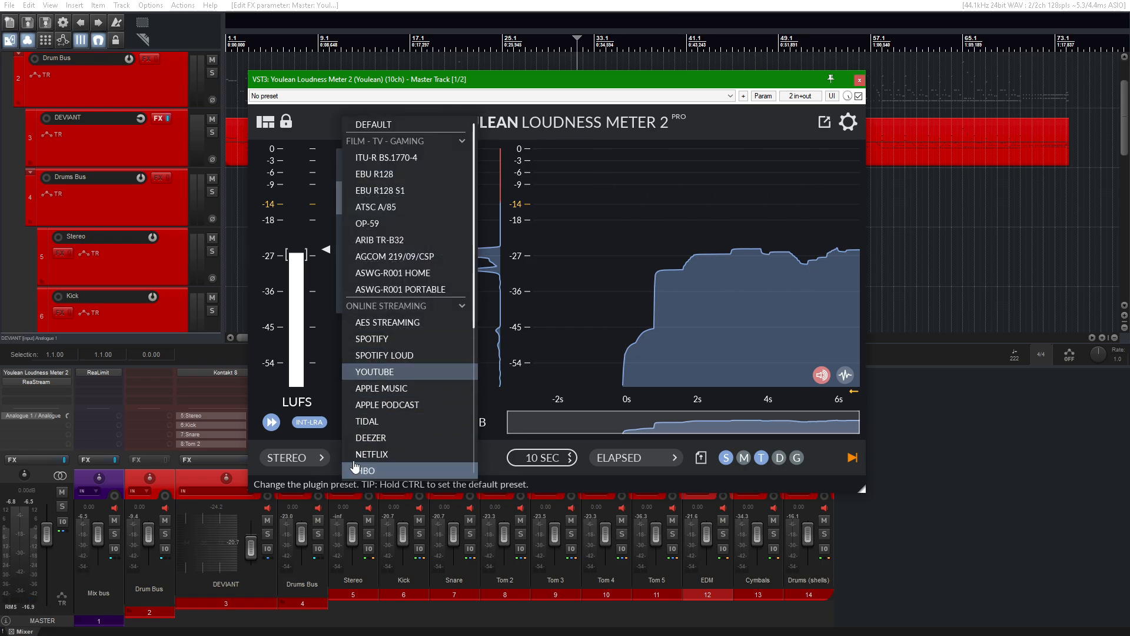
left_click(375, 460)
left_click(379, 359)
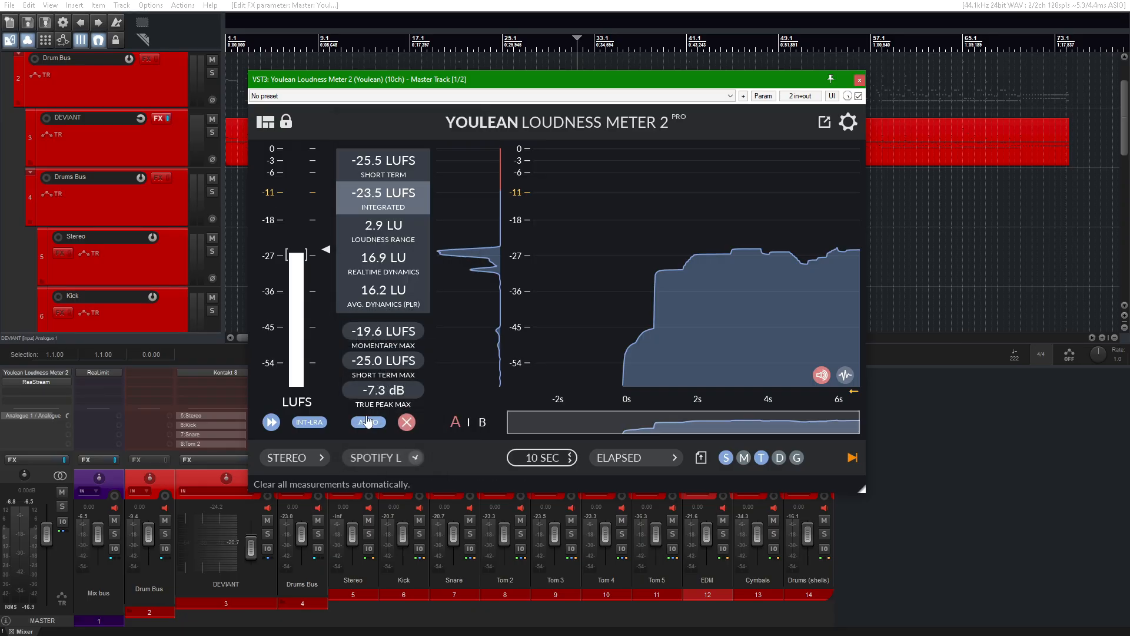
left_click(384, 457)
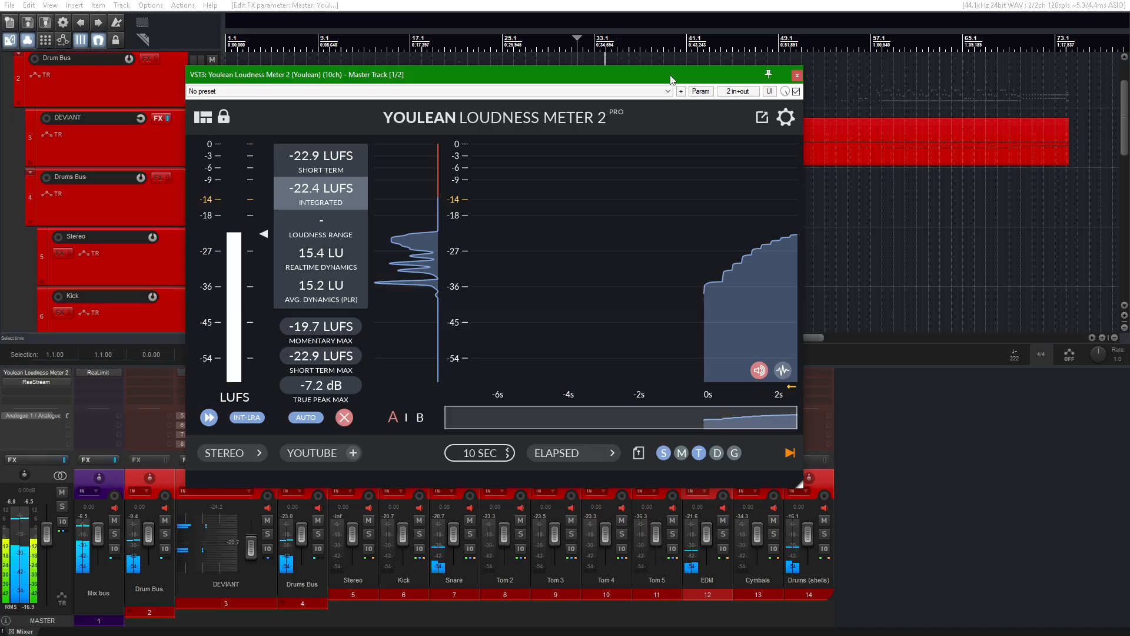
Reset the DEVIANT track's volume to 0 dB with the Mix bus effects bypassed, and measure the loudness during playback.
left_click_drag(671, 79, 857, 84)
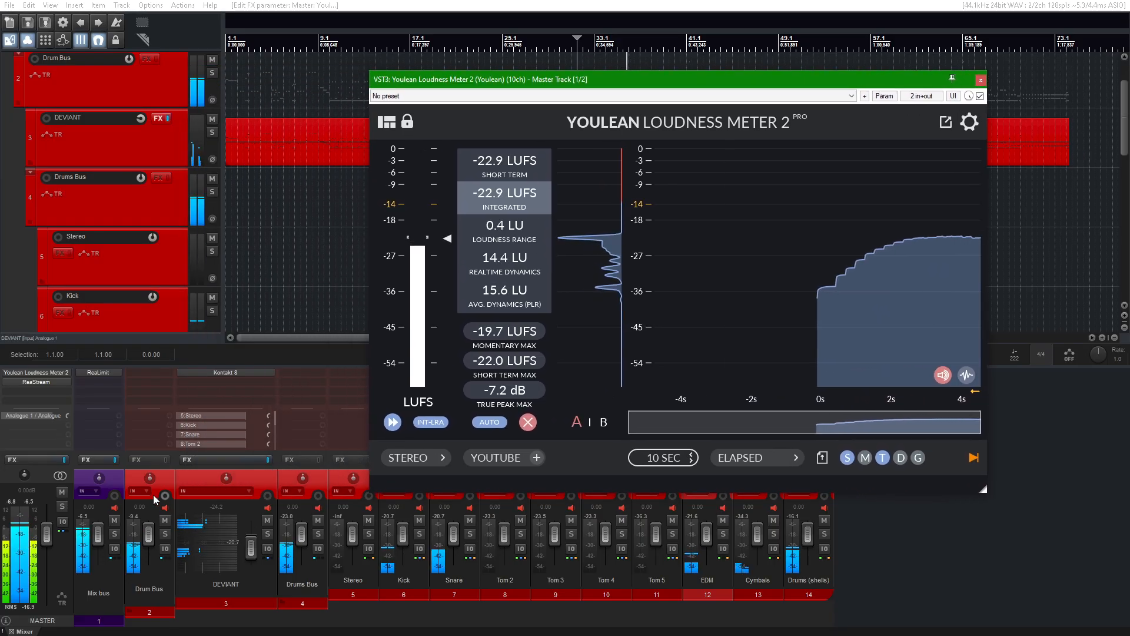
left_click(113, 461)
mouse_move(256, 534)
left_mouse_down()
mouse_move(247, 549)
mouse_move(253, 536)
left_mouse_up()
double_click(253, 535)
key("space")
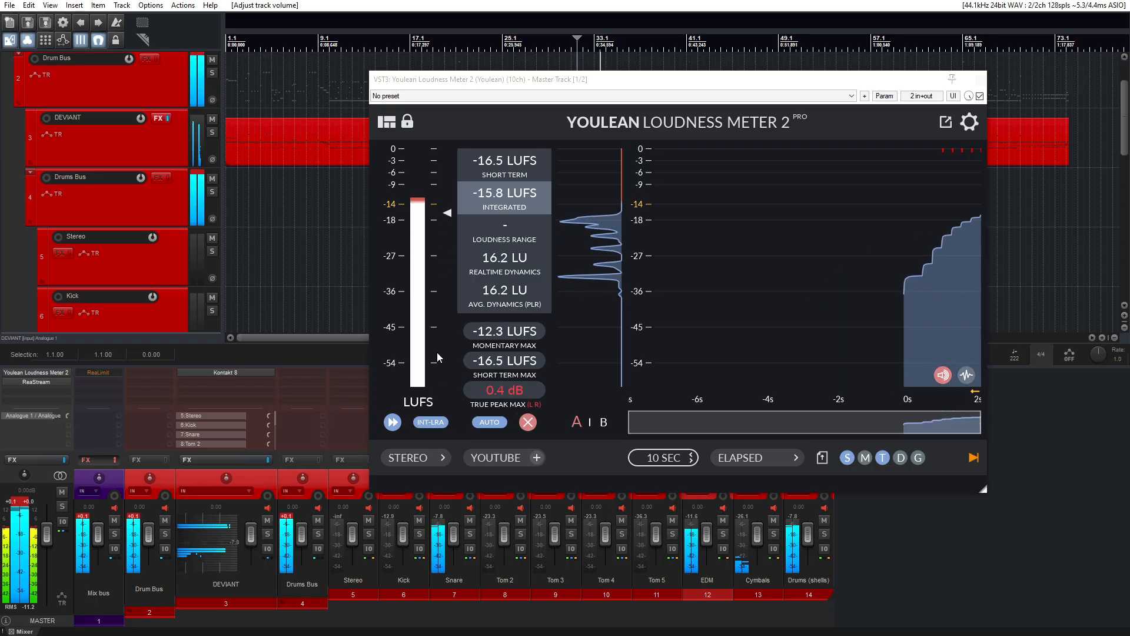
left_click(524, 424)
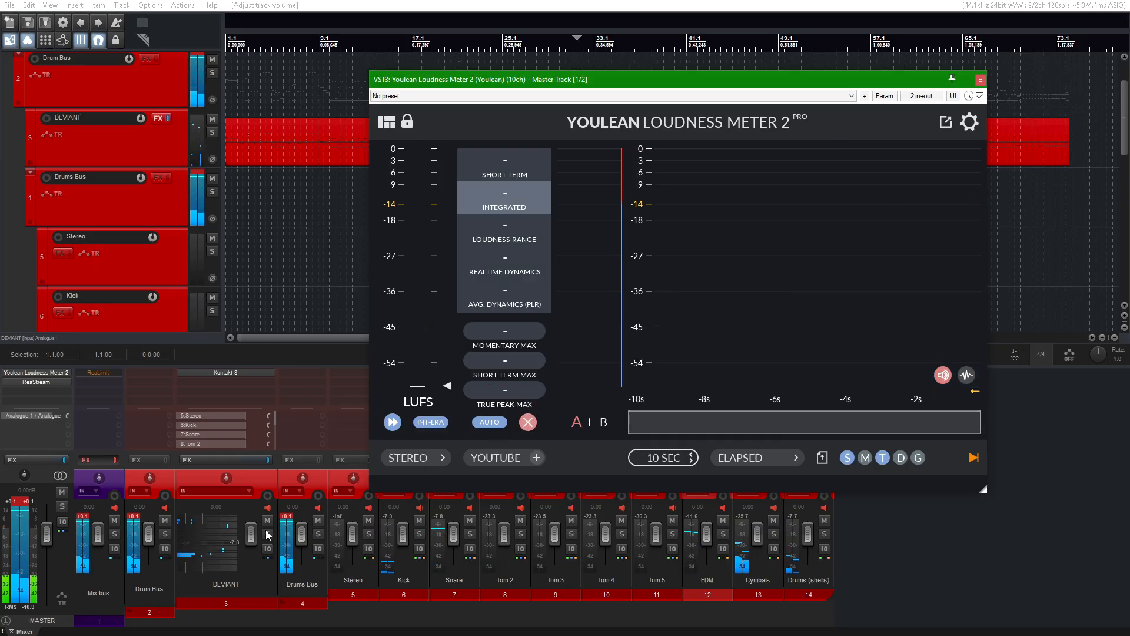
Try lowering the Drums Bus volume to about -1.18 dB and reset it to 0 dB.
left_click_drag(302, 542, 302, 545)
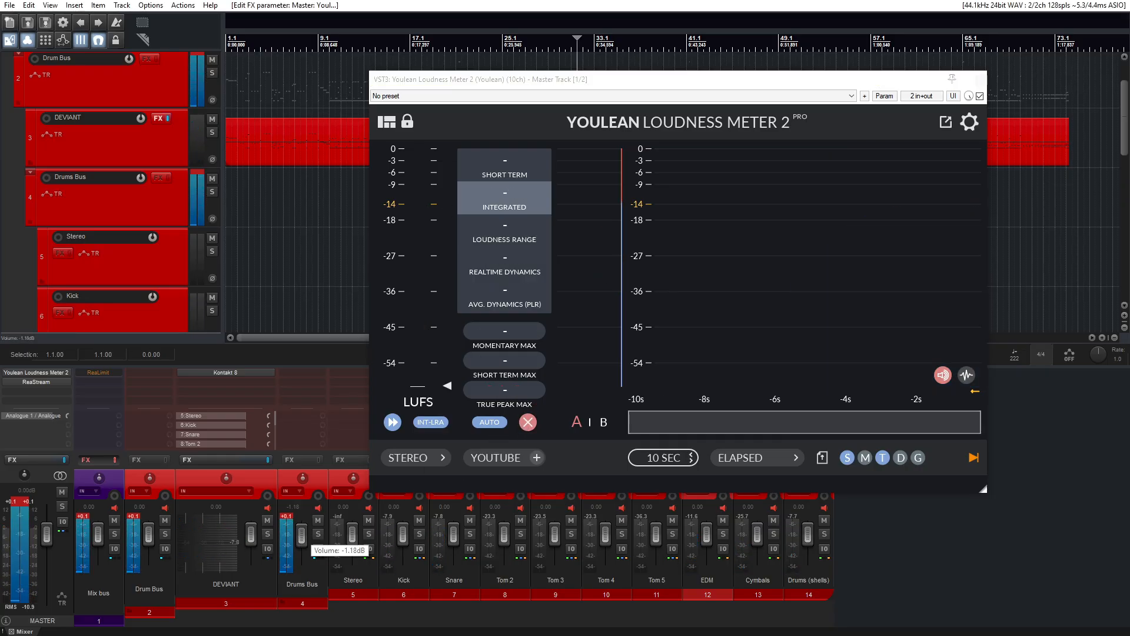
double_click(301, 543)
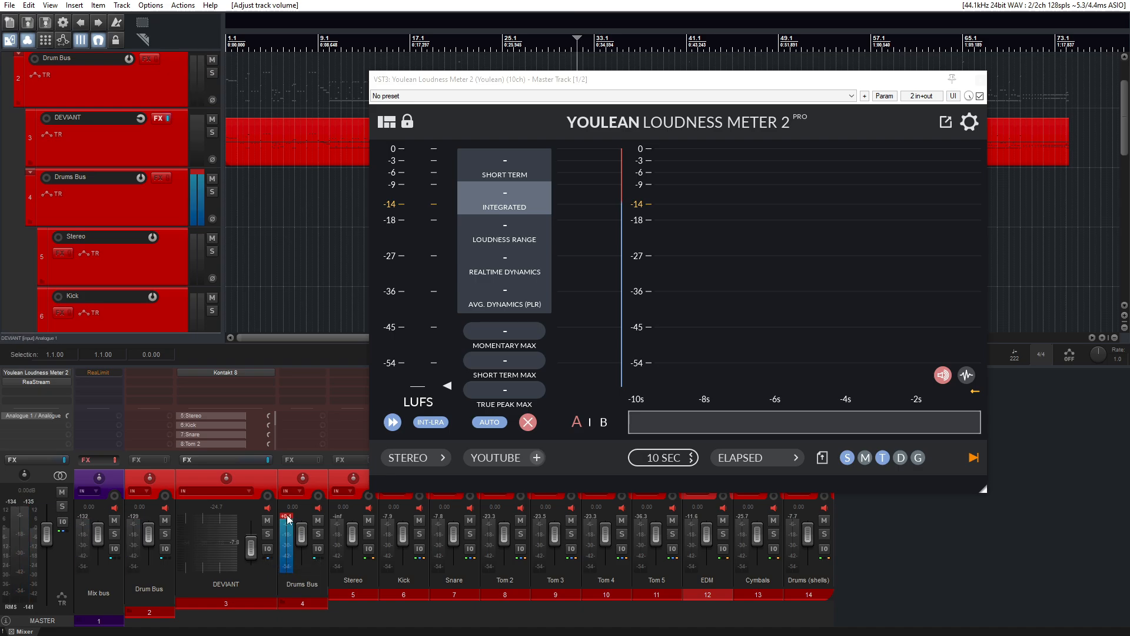
With the DEVIANT track at about -24.7 dB, re-enable the Mix bus effects and check ReaLimit during playback.
key("space")
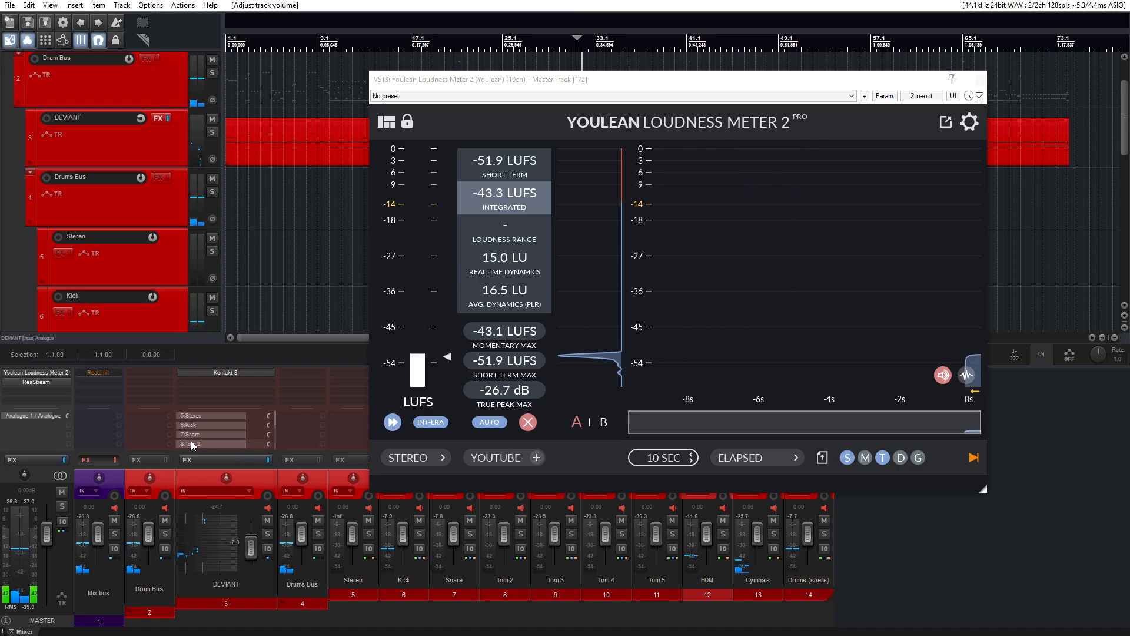
left_click(114, 464)
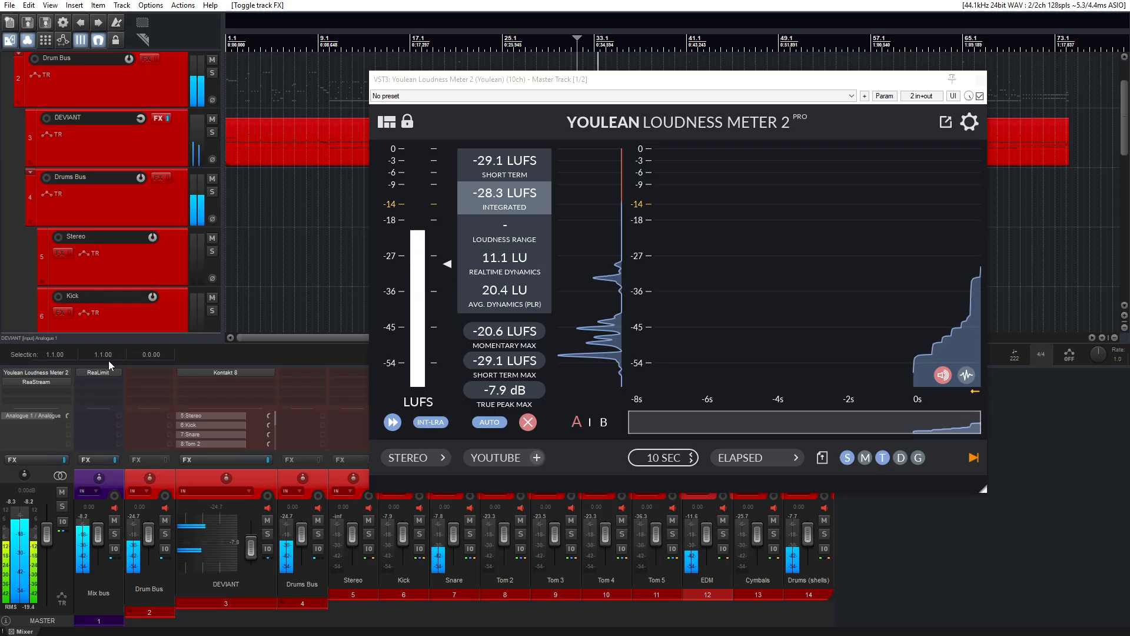
left_click(97, 372)
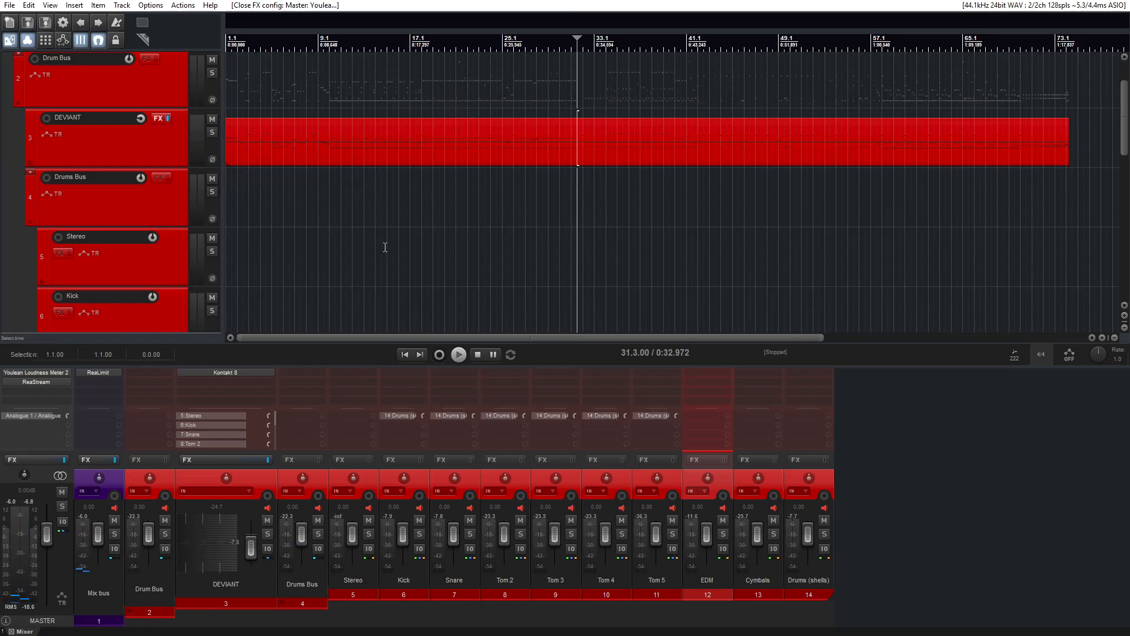
Open Kontakt on the DEVIANT track, audition several pieces of the Deviant Drums FREE kit, and close the plugin window.
scroll(377, 211, "down", 2)
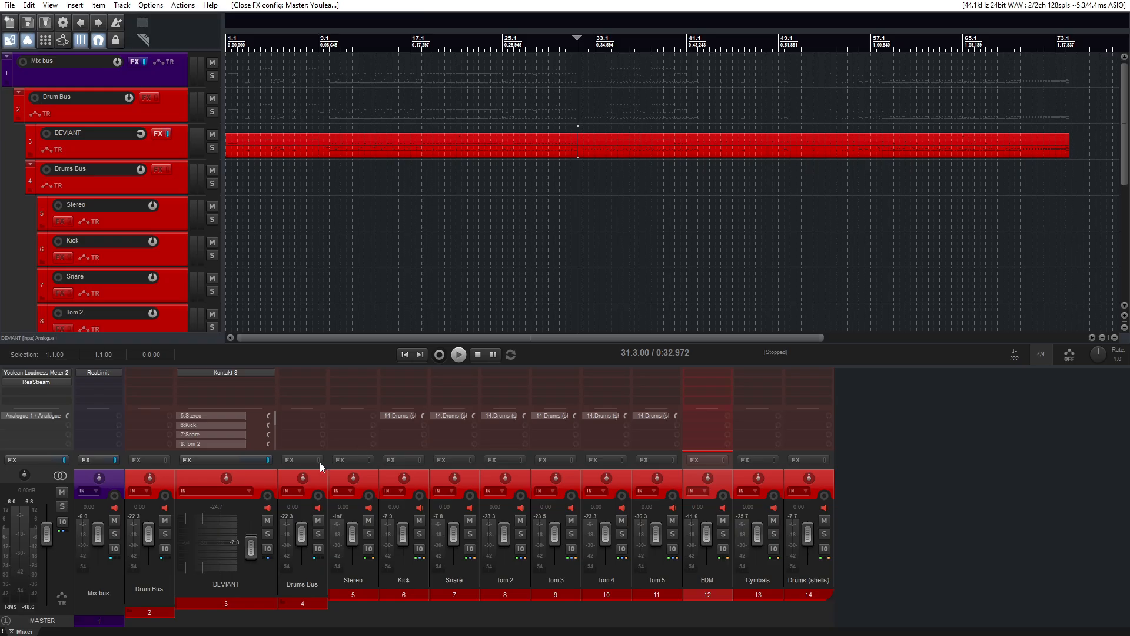
left_click(242, 373)
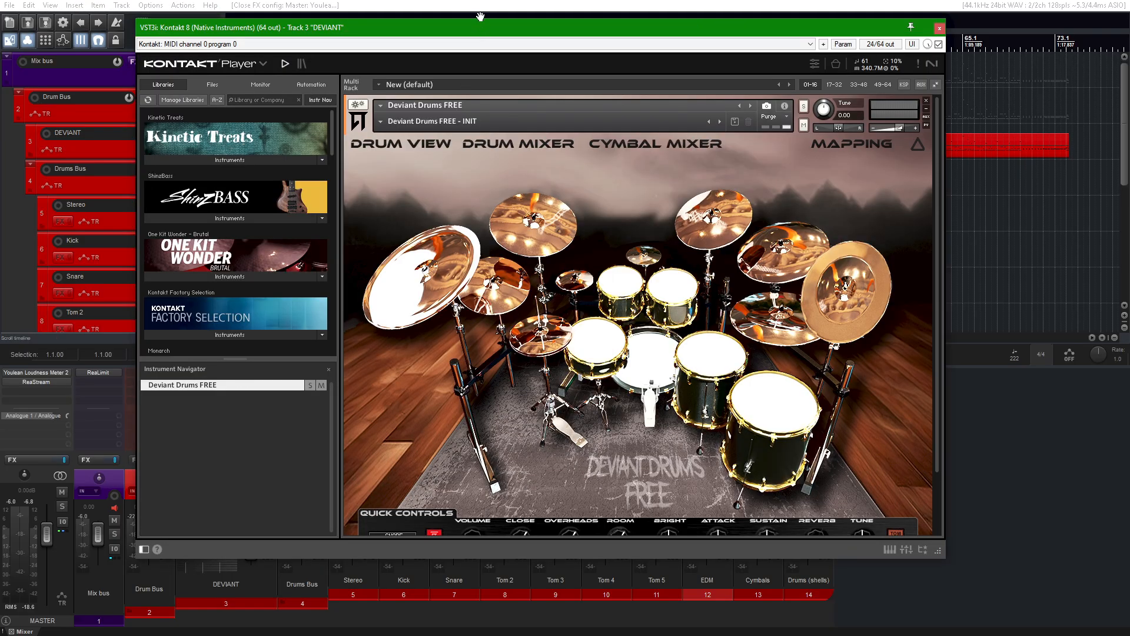
left_click_drag(485, 31, 443, 32)
left_click(550, 351)
left_click(602, 377)
left_click(666, 358)
left_click(722, 406)
left_click(894, 31)
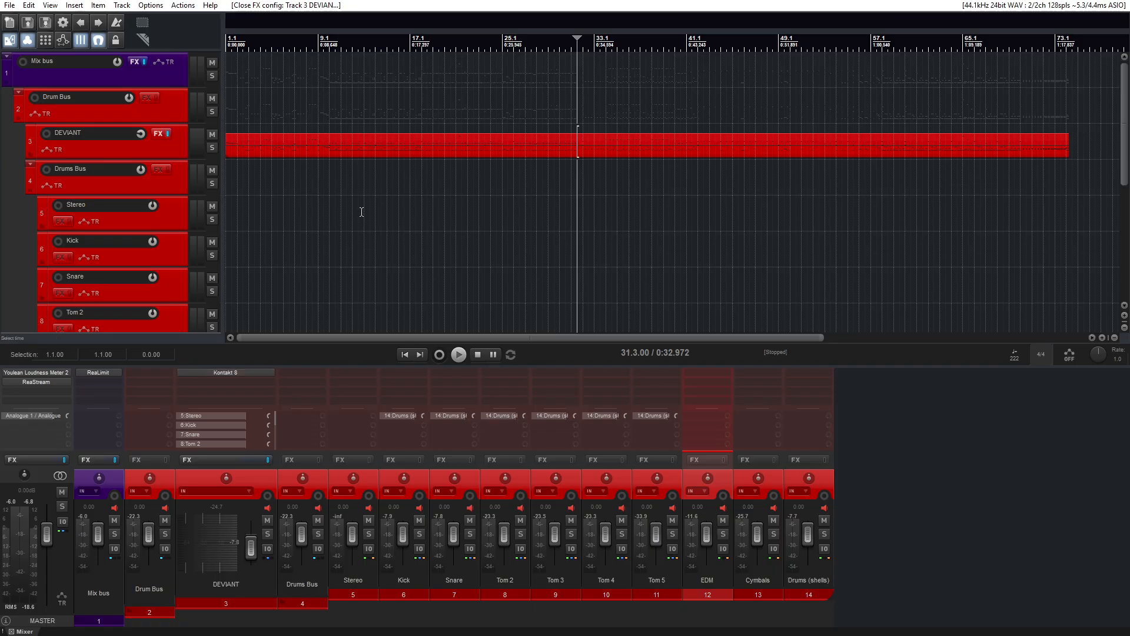
Try turning the Mix bus from a folder into a normal track, and restore it as the parent folder.
left_click(808, 598)
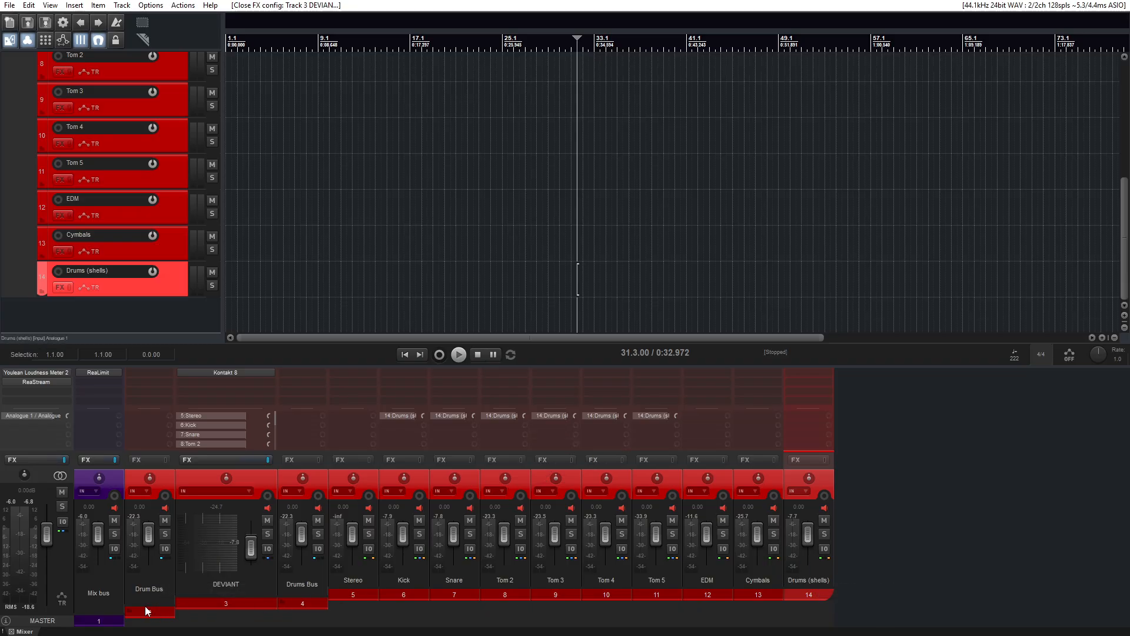
left_click(106, 621)
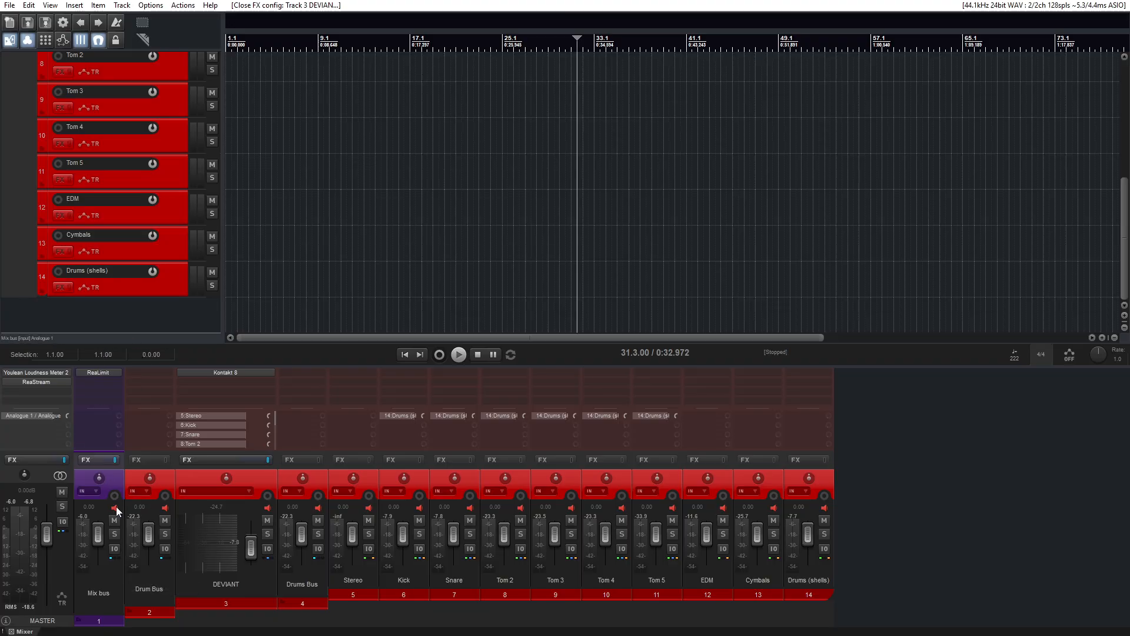
scroll(115, 214, "up", 5)
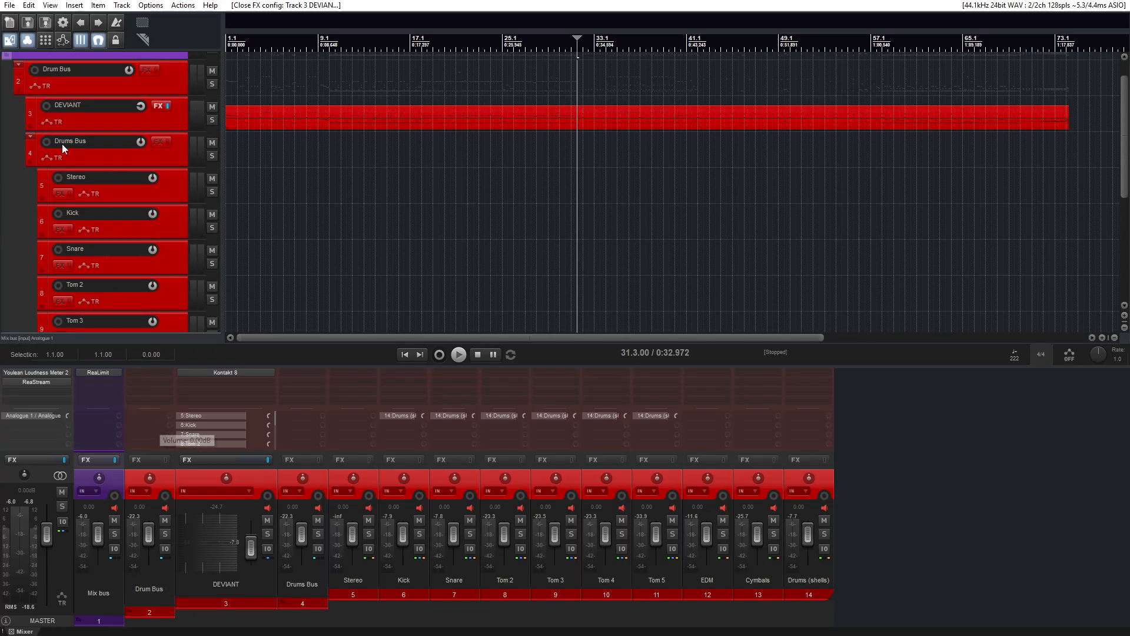
scroll(32, 93, "up", 1)
left_click(8, 87)
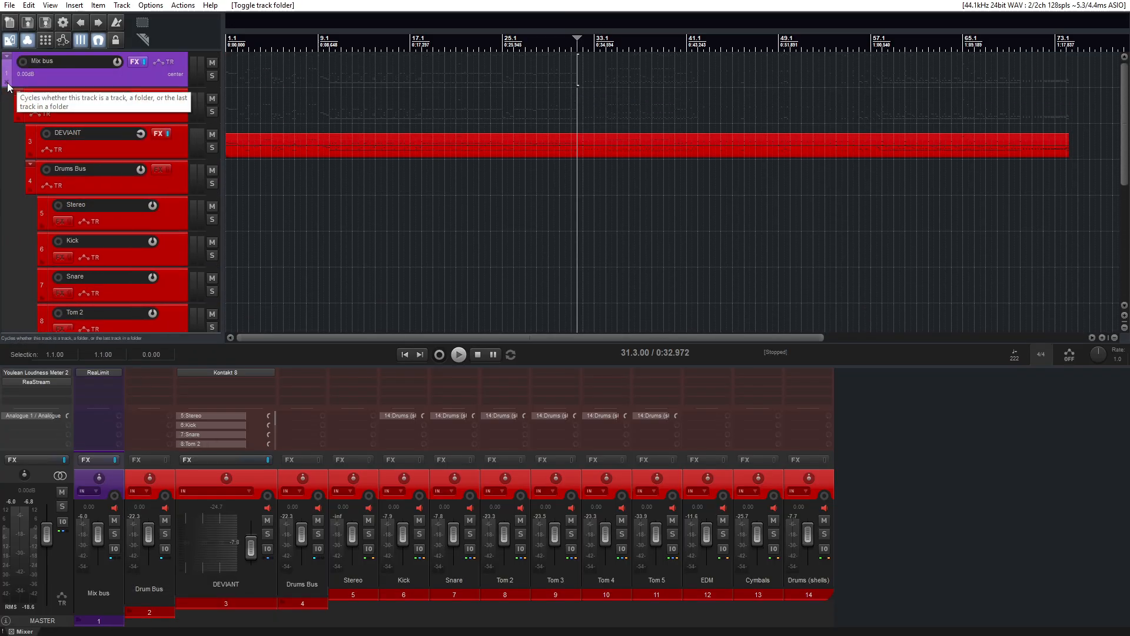
right_click(100, 612)
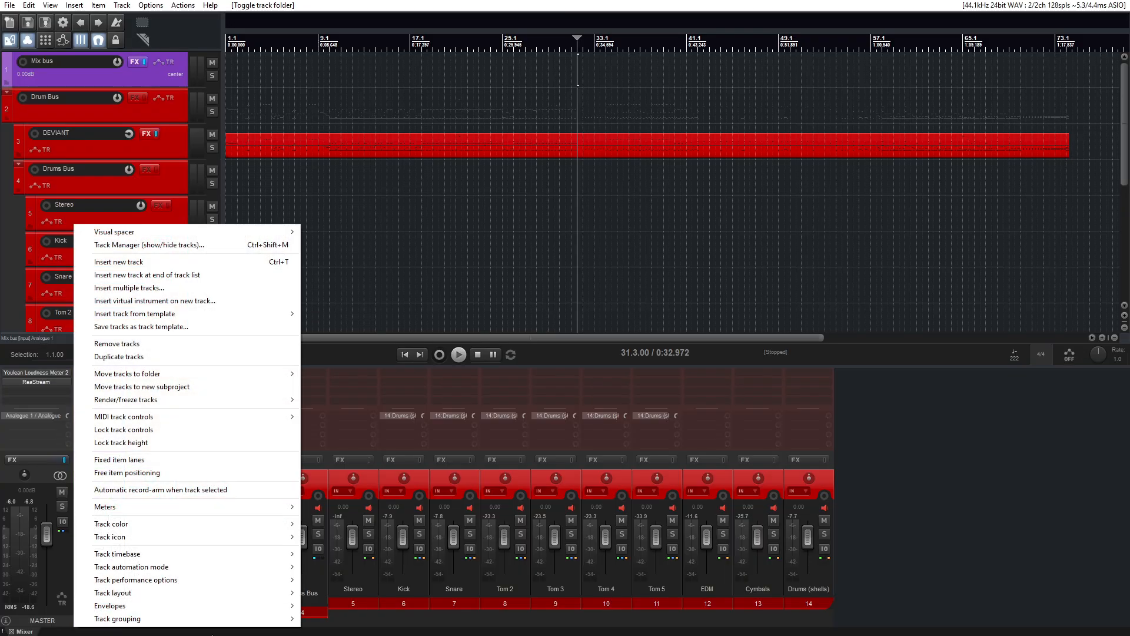
left_click(390, 604)
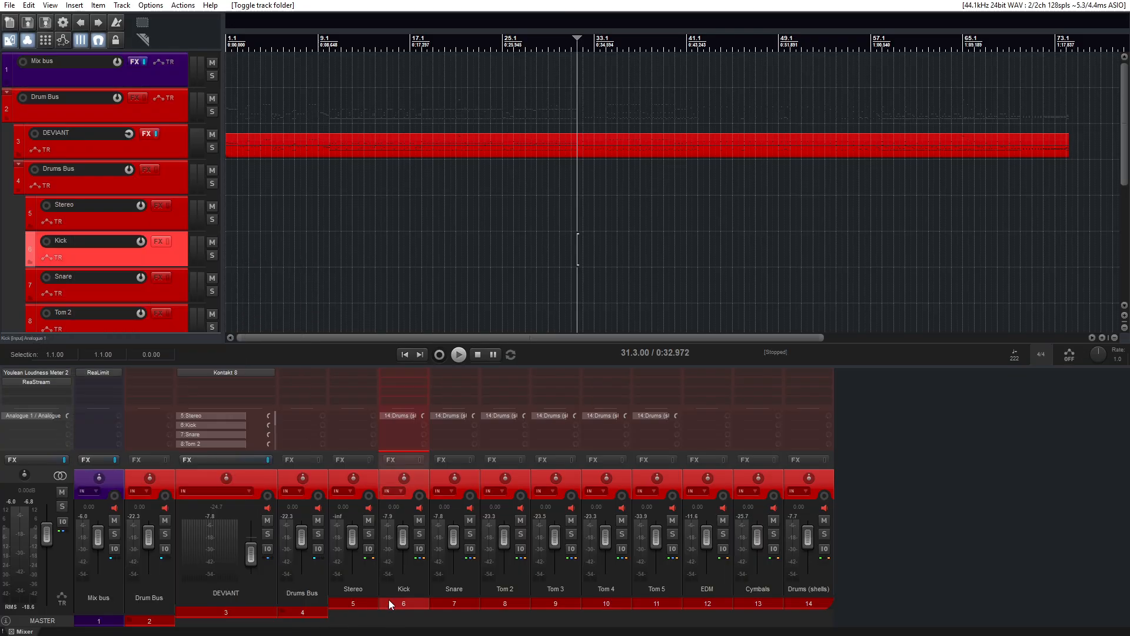
left_click(6, 87)
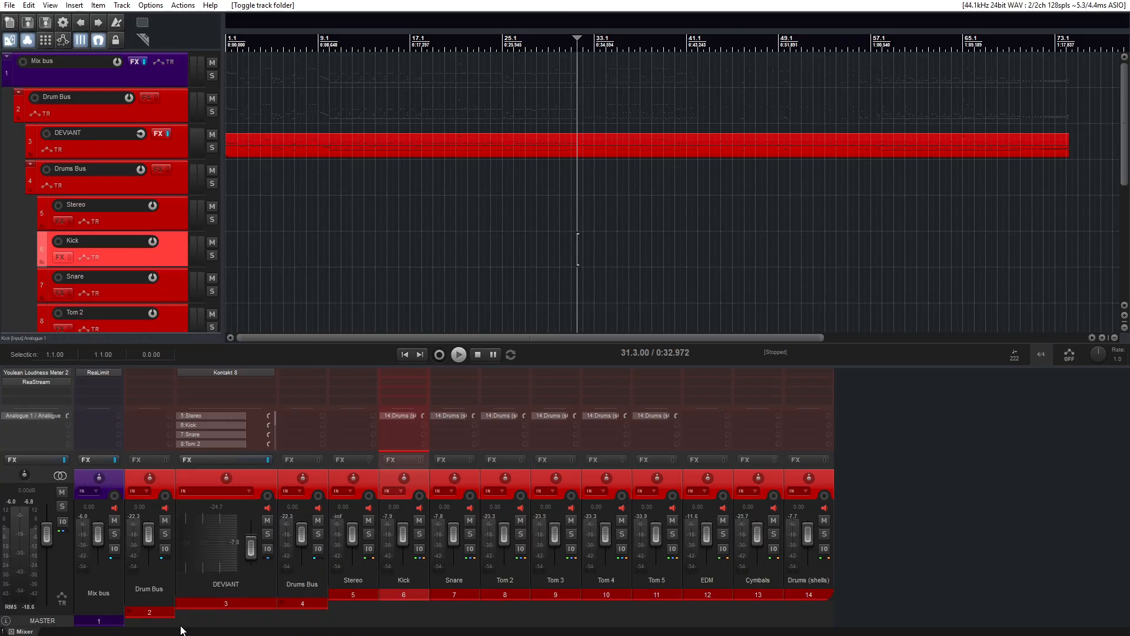
left_click(109, 619)
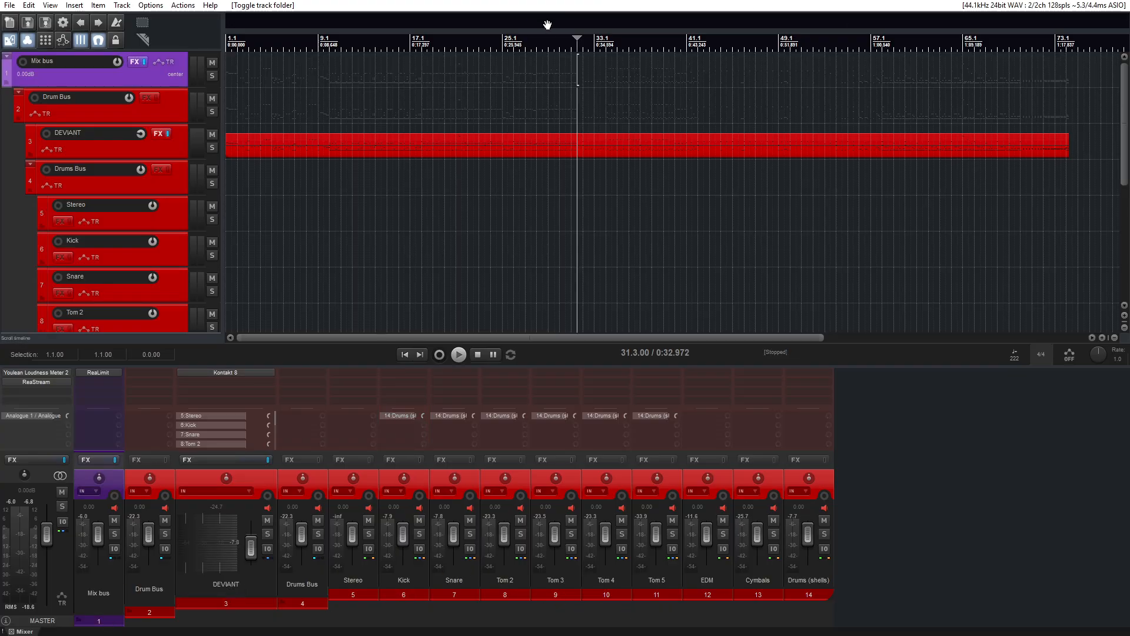